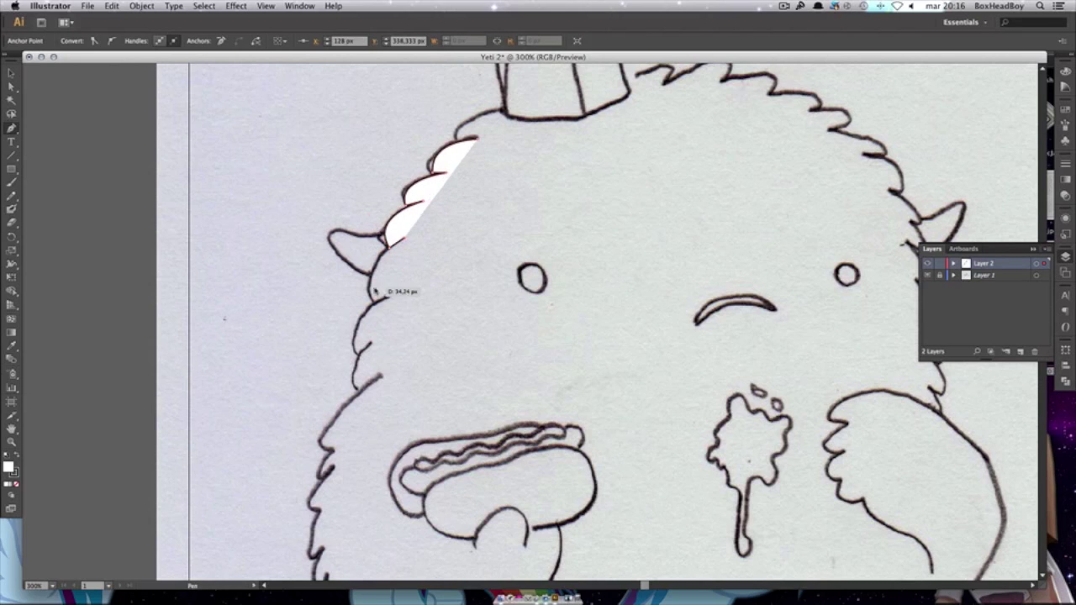
Trace the yeti's left fur edge with curved Pen anchors down around the hot-dog hand, with fill set to None.
left_click(378, 377)
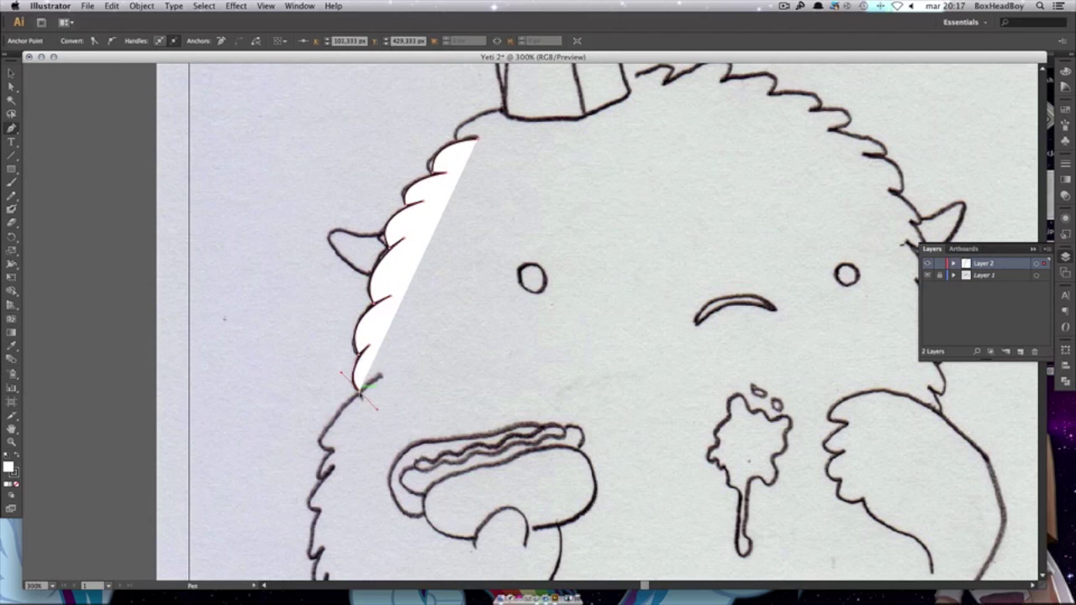
left_click(326, 449)
left_click_drag(320, 508, 318, 509)
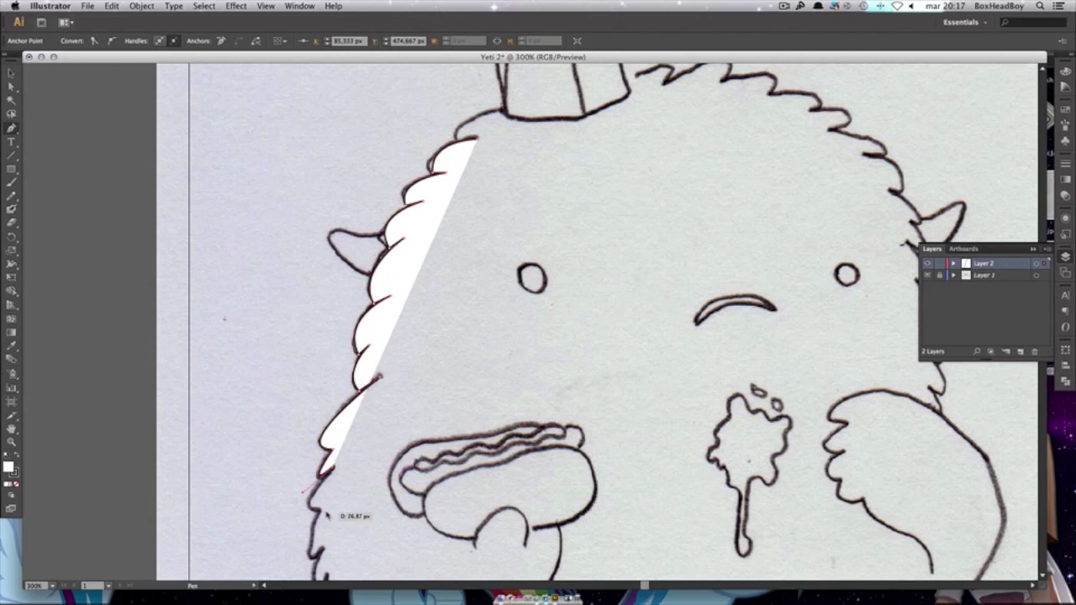
scroll(318, 509, "down", 2)
scroll(344, 470, "down", 2)
left_click_drag(374, 503, 407, 492)
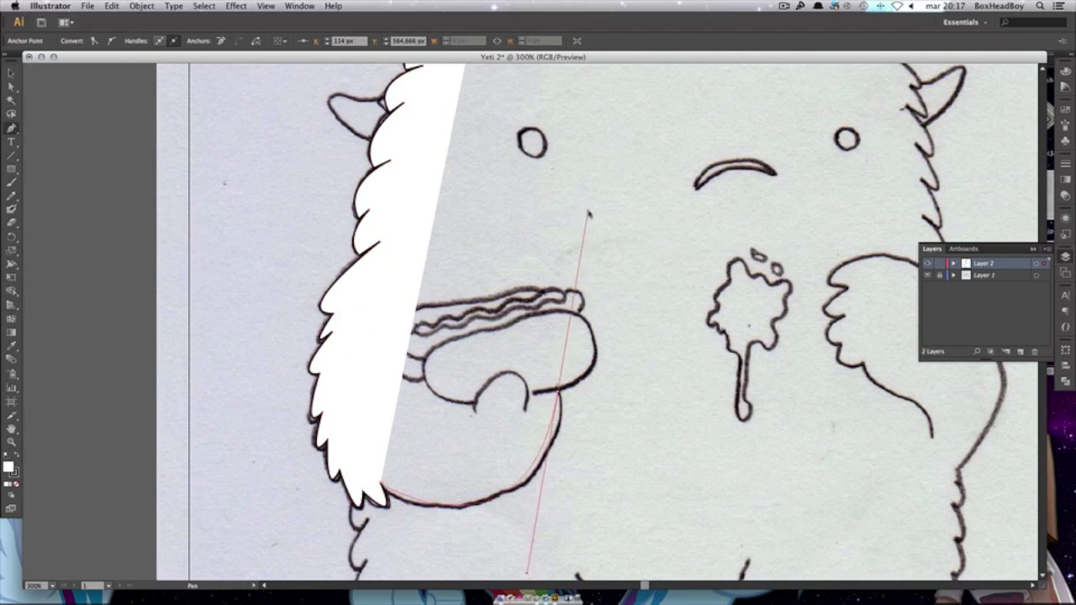
left_click_drag(464, 507, 516, 500)
left_click_drag(548, 378, 527, 402)
key("F6")
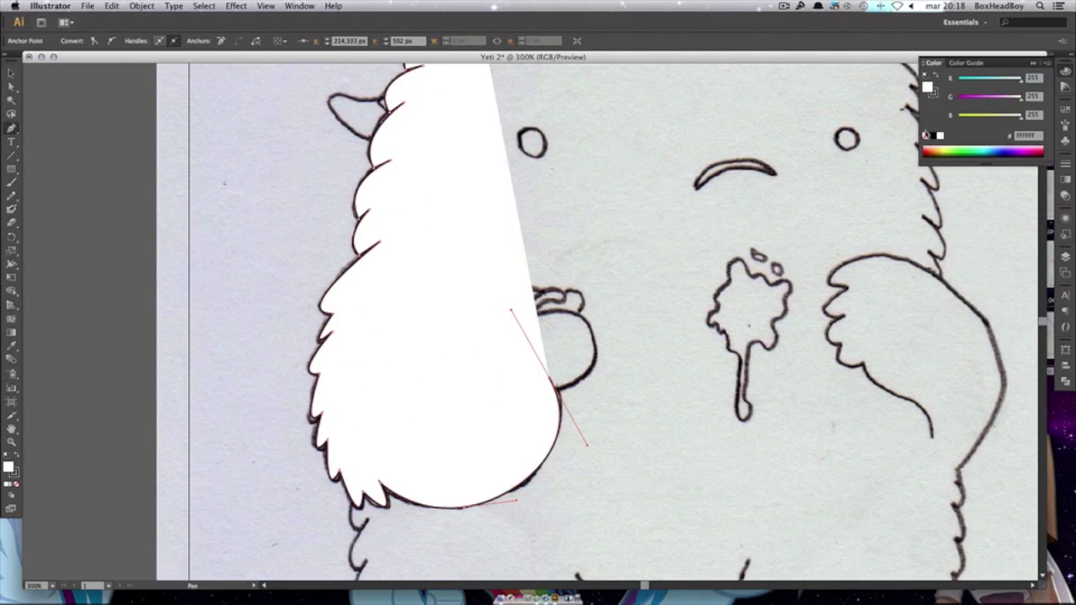
Resume the left outline from its endpoint and extend it down the body side.
key("slash")
left_click_drag(519, 375, 494, 380)
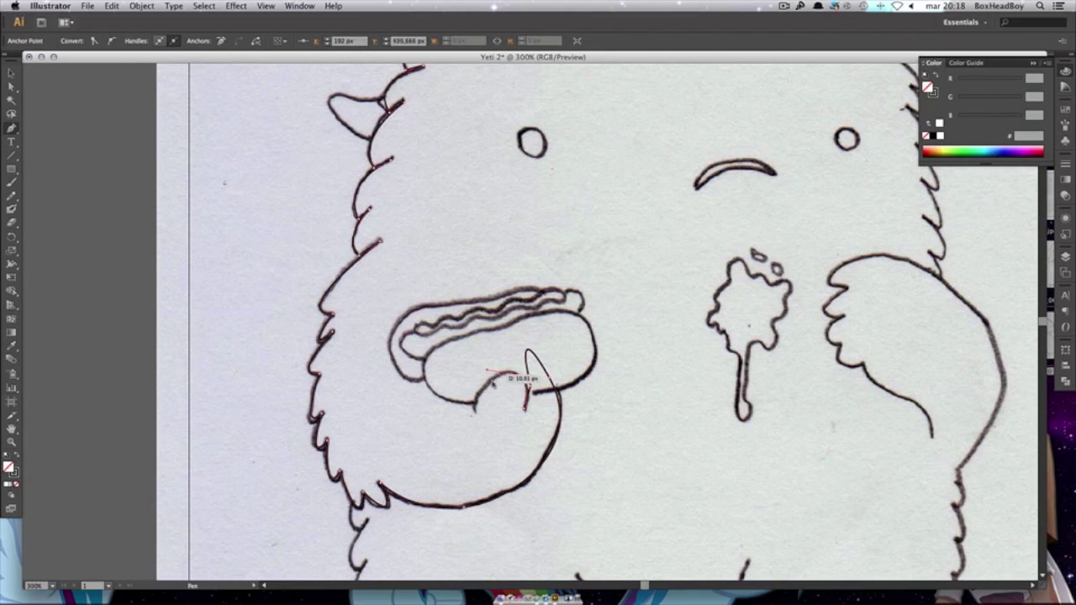
left_click(384, 246, "ctrl")
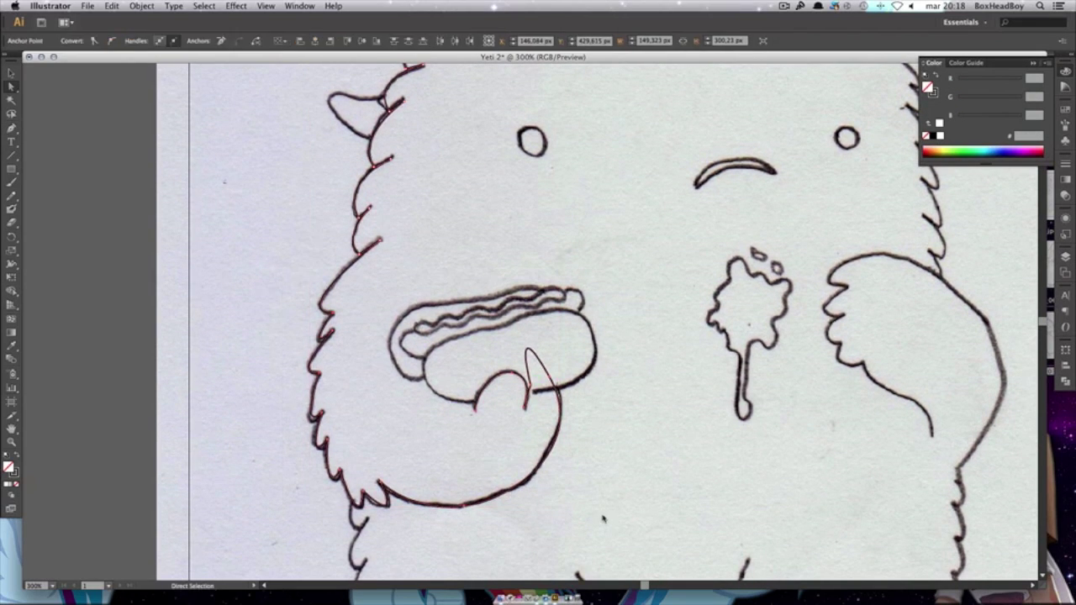
left_click(360, 253)
mouse_move(360, 466)
left_mouse_down()
mouse_move(357, 502)
mouse_move(329, 499)
left_mouse_up()
scroll(367, 522, "down", 3)
left_click_drag(361, 542, 364, 556)
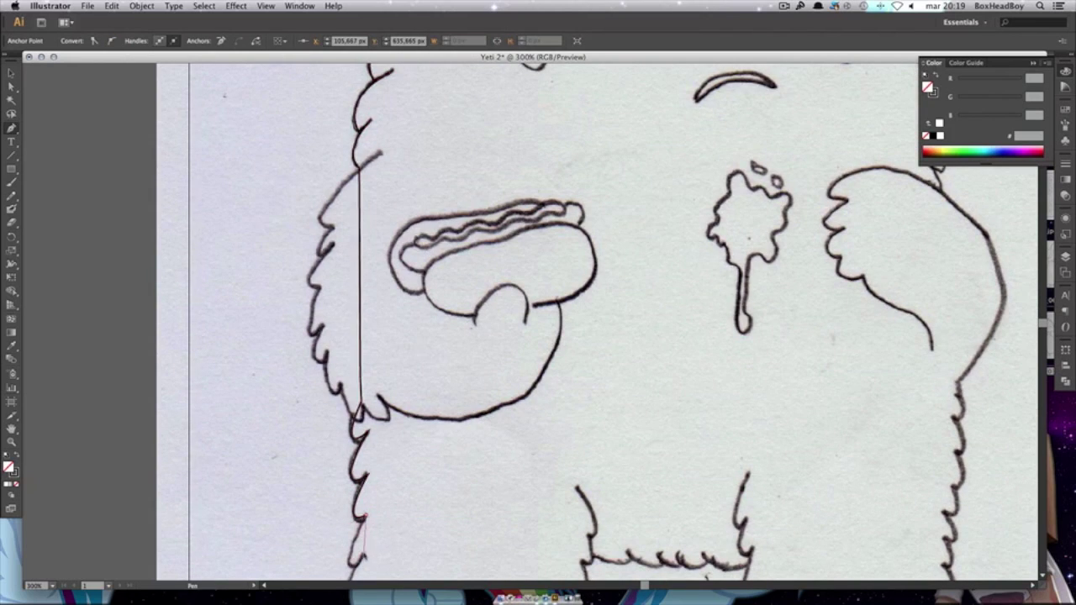
Carry the path down the left leg and around the foot to the inner leg corner.
scroll(408, 555, "down", 5)
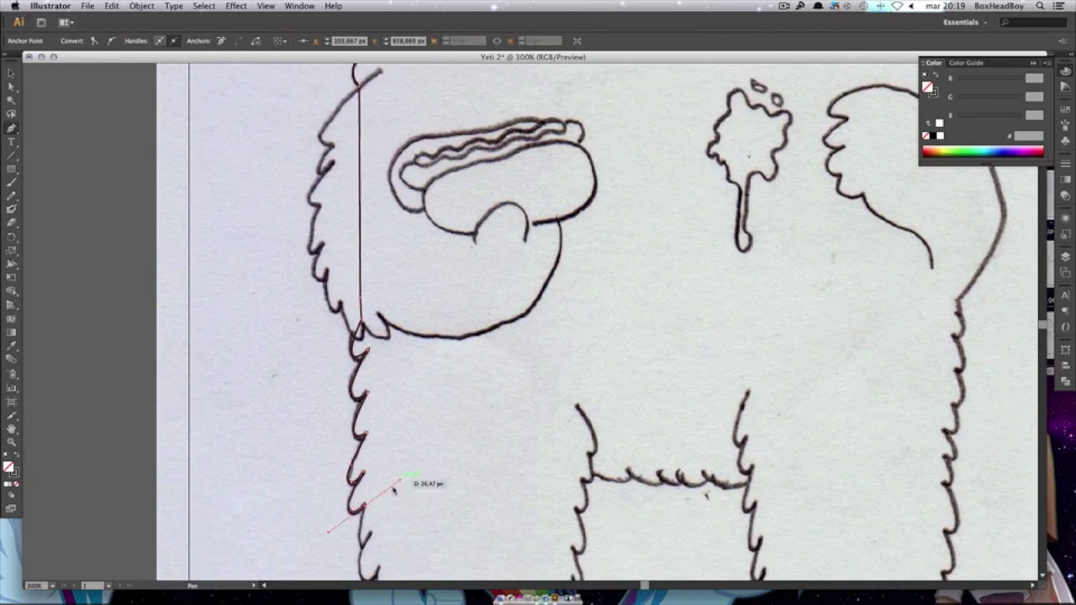
left_click_drag(359, 475, 361, 505)
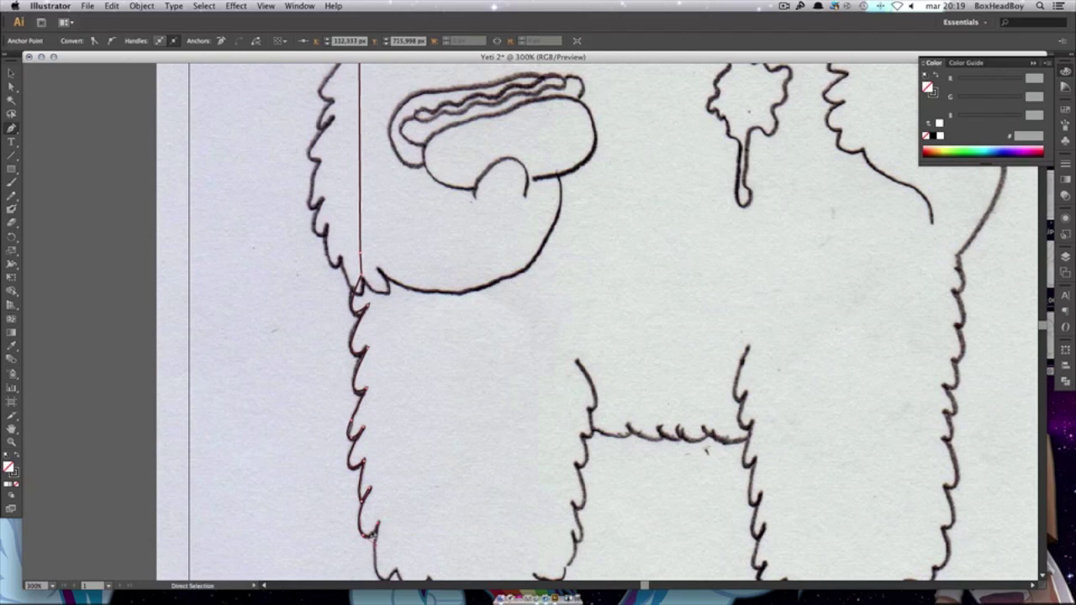
scroll(379, 519, "down", 3)
left_click_drag(394, 504, 436, 470)
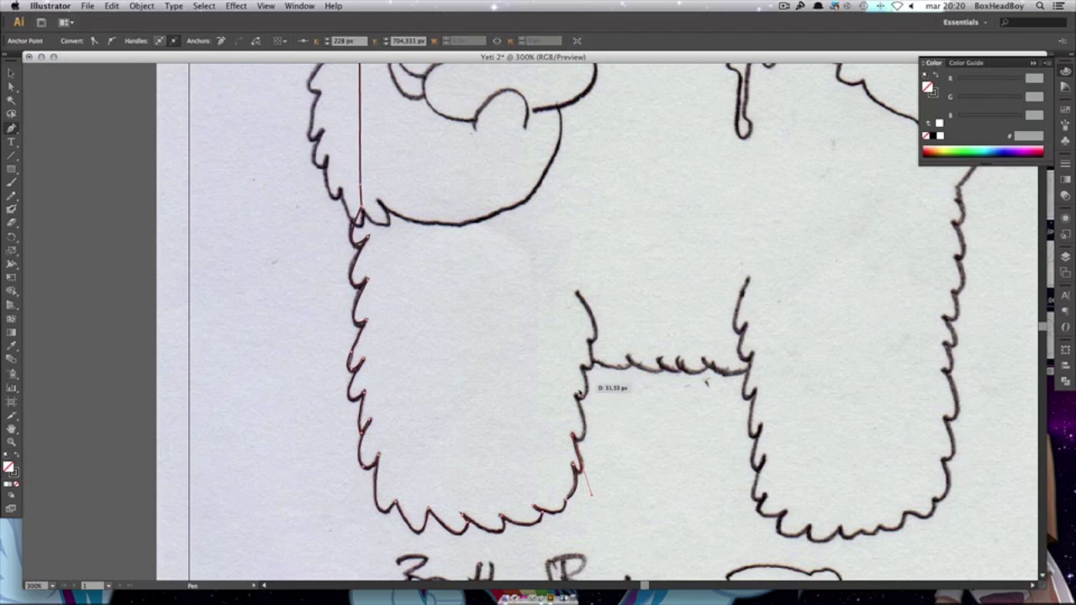
left_click_drag(586, 364, 571, 323)
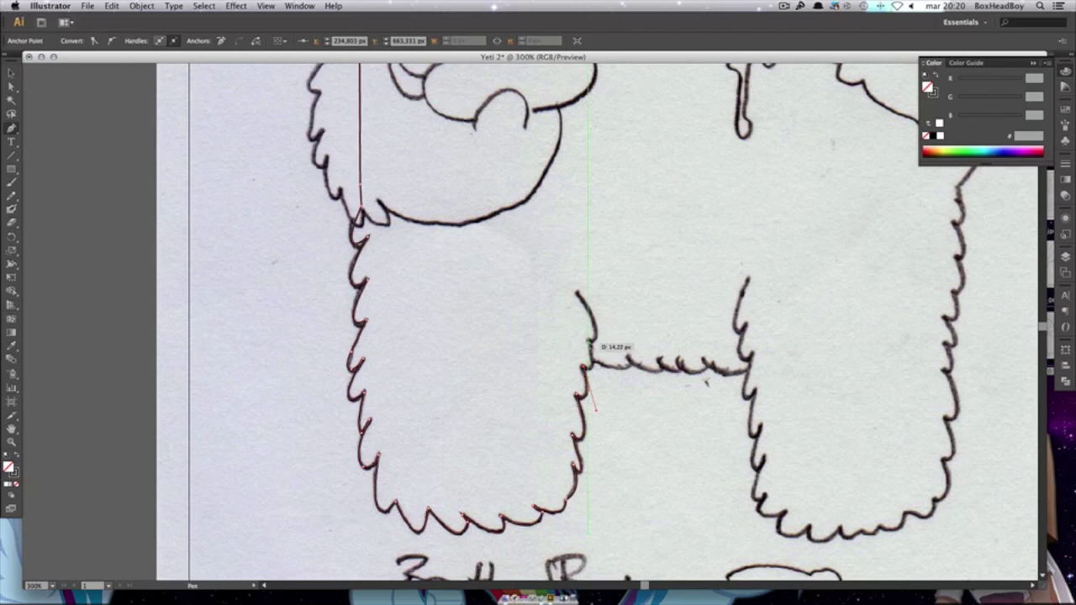
left_click(564, 252, "ctrl")
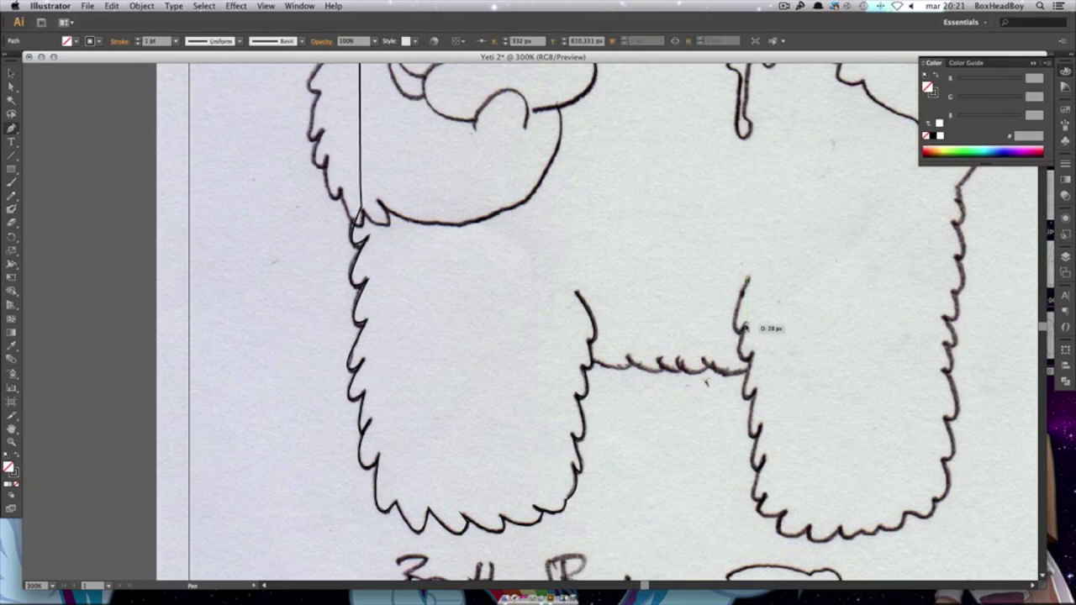
Place curved anchors up the right leg and right fur edge toward the hat.
left_click_drag(748, 332, 752, 357)
left_click_drag(758, 461, 790, 436)
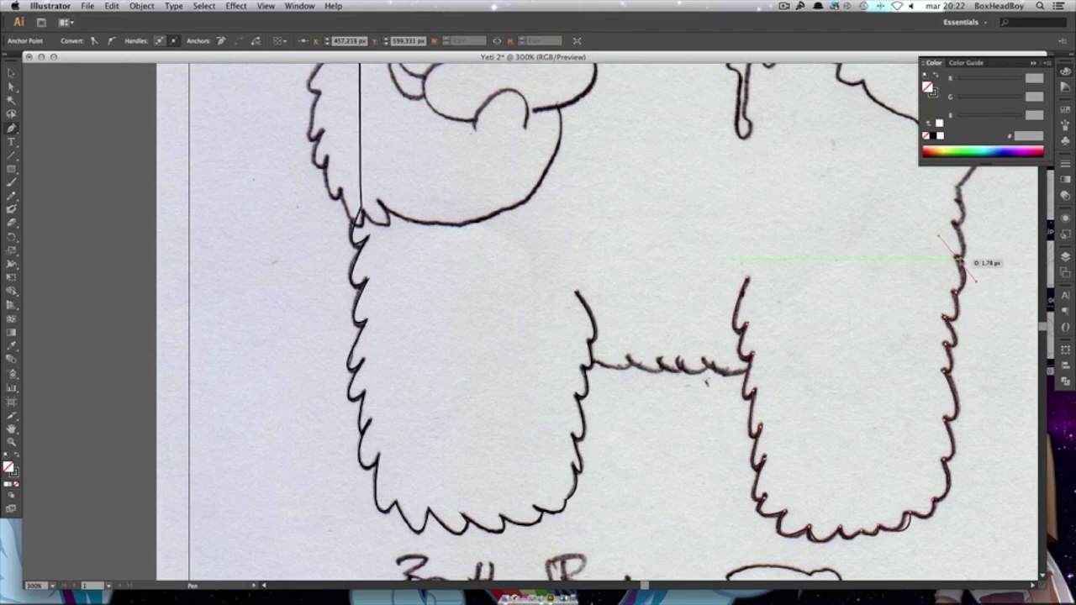
mouse_move(950, 197)
left_mouse_down()
mouse_move(946, 256)
mouse_move(626, 282)
left_mouse_up()
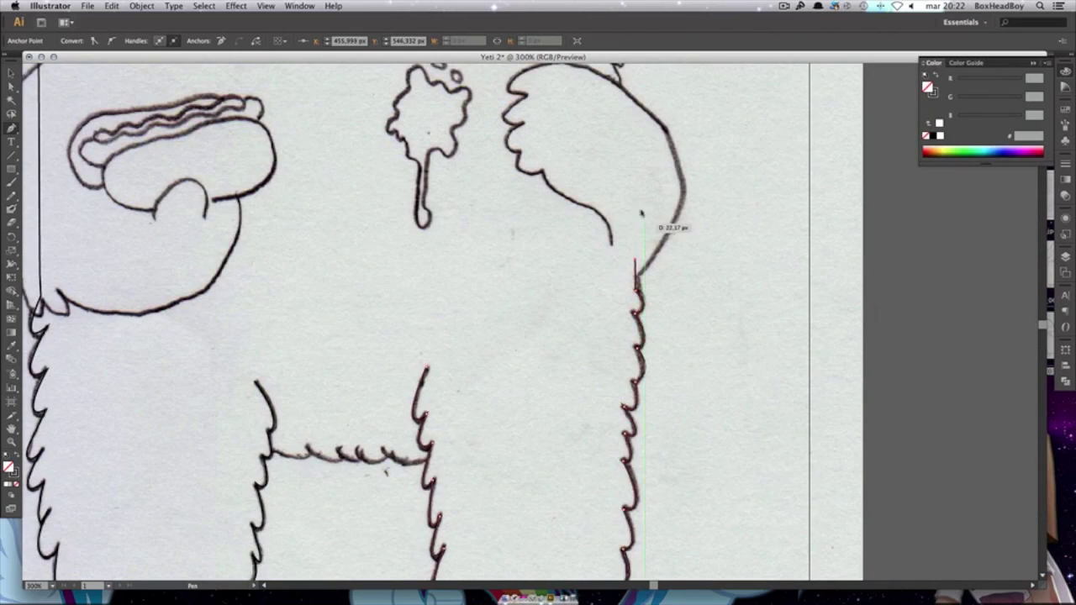
scroll(612, 145, "up", 3)
scroll(580, 87, "up", 3)
scroll(555, 119, "up", 2)
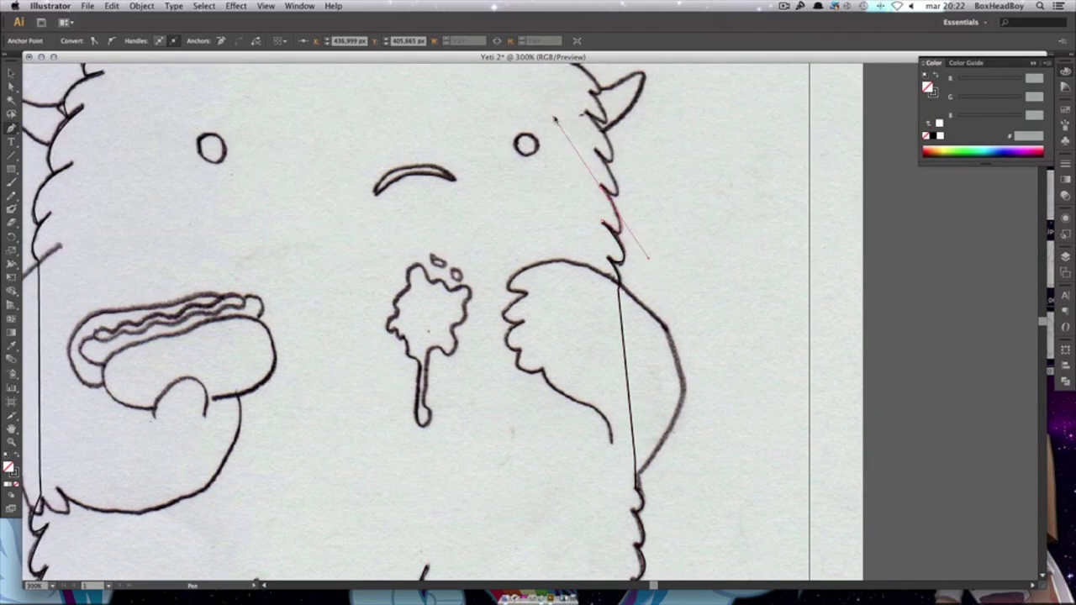
scroll(586, 114, "up", 3)
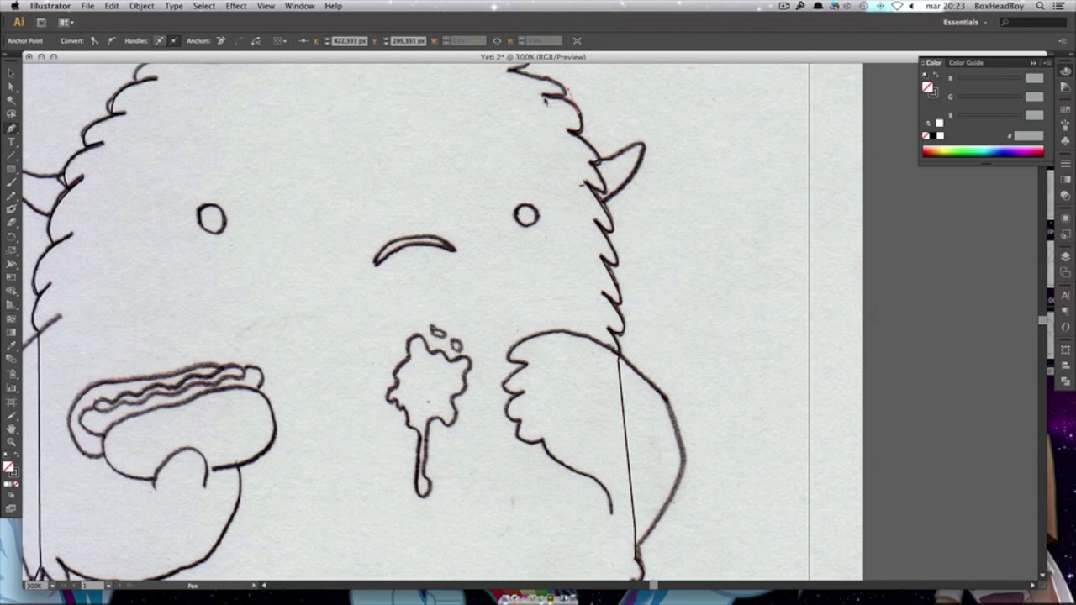
scroll(544, 100, "up", 1)
scroll(413, 84, "up", 3)
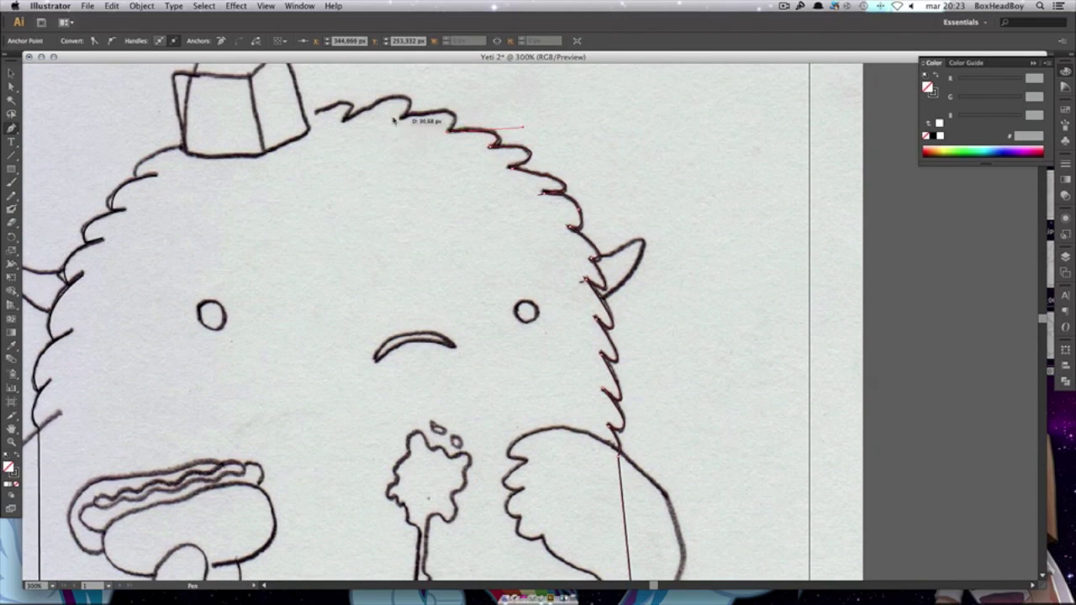
scroll(294, 177, "up", 2)
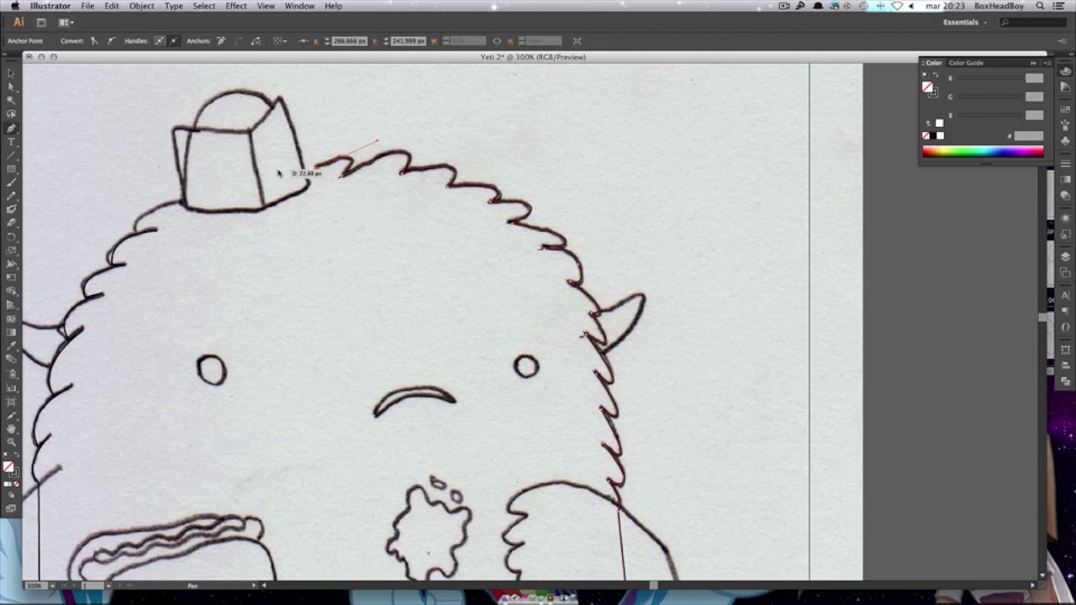
End the right-side outline path and zoom out to view the whole body.
key("v")
key("super+minus")
scroll(397, 495, "down", 8)
scroll(490, 447, "up", 2)
scroll(578, 409, "down", 3)
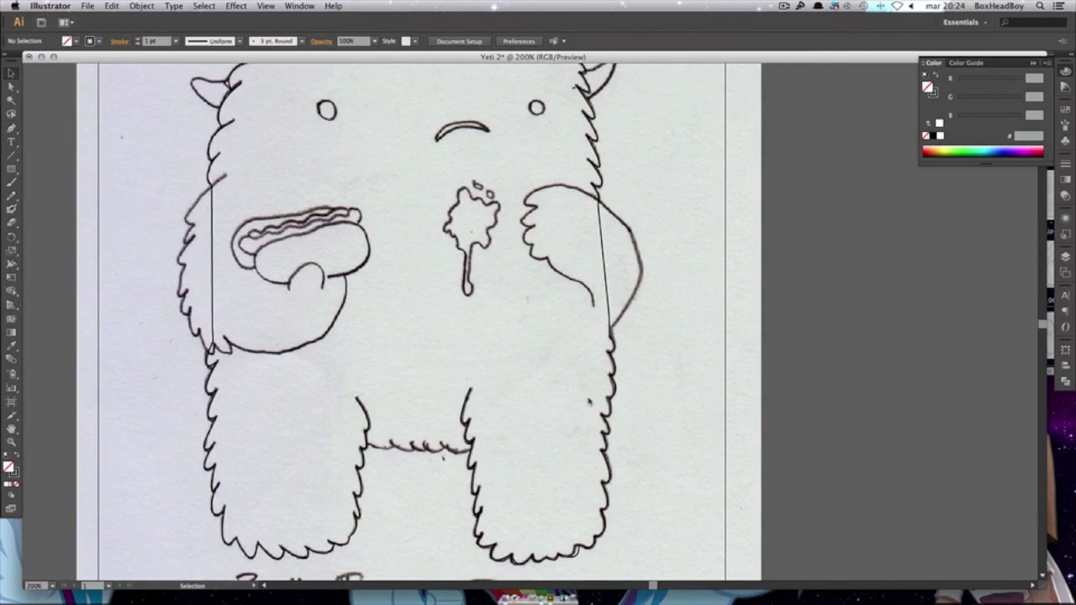
scroll(471, 391, "up", 2)
Trace a new Pen outline around the right paw and the hand gripping the hot dog.
key("p")
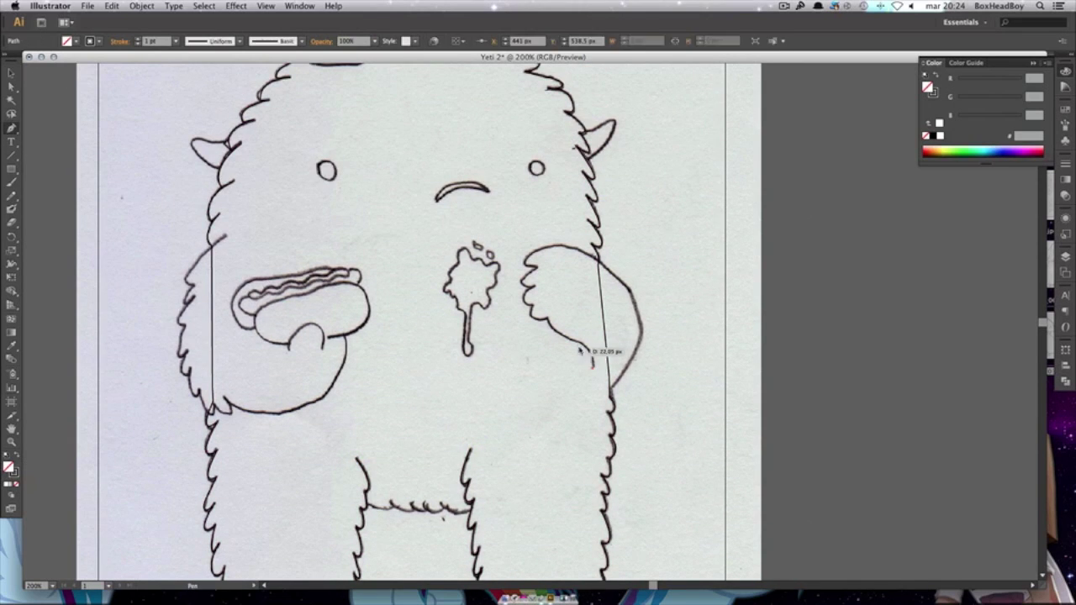
left_click(593, 366)
scroll(521, 307, "up", 2)
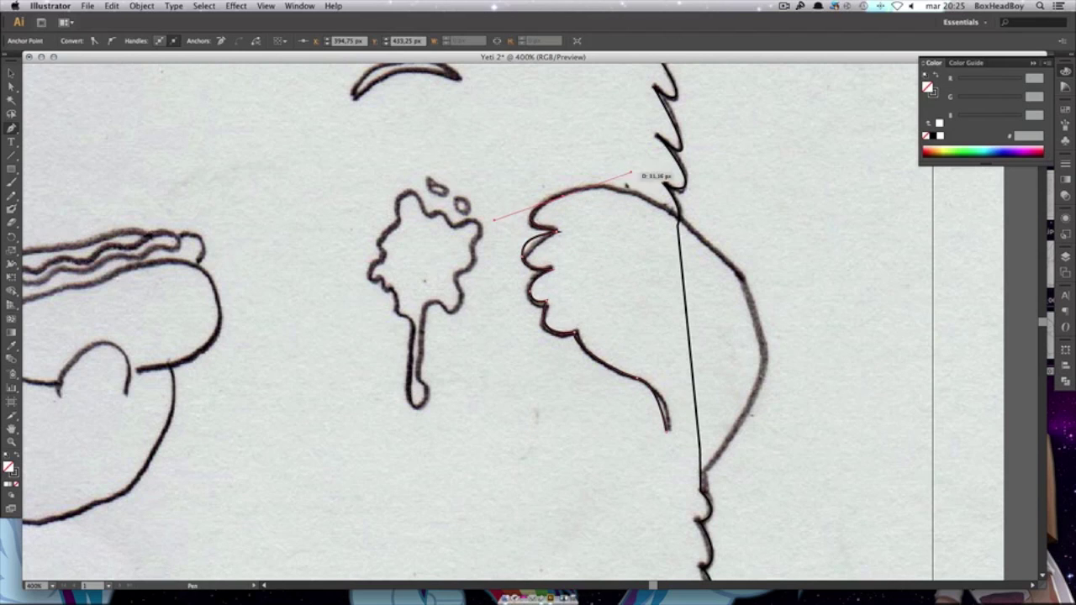
scroll(702, 476, "left", 1)
scroll(702, 476, "left", 6)
left_click_drag(220, 264, 154, 273)
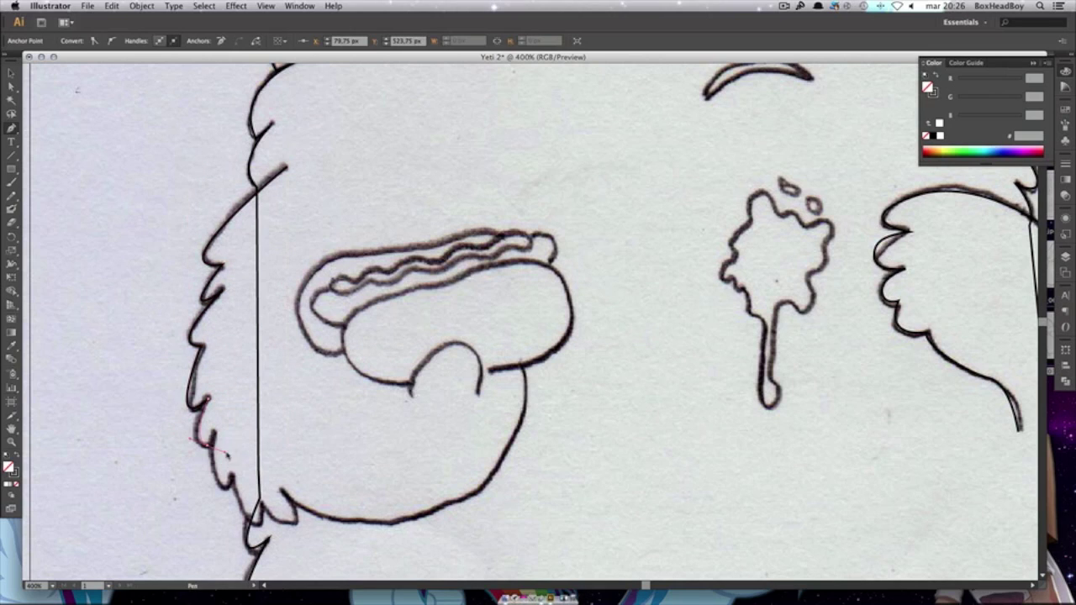
left_click_drag(506, 467, 555, 435)
left_click_drag(451, 347, 452, 347)
Draw a rounded rectangle over the hot dog and tilt it to match the sketch.
key("v")
key("ctrl+shift+a")
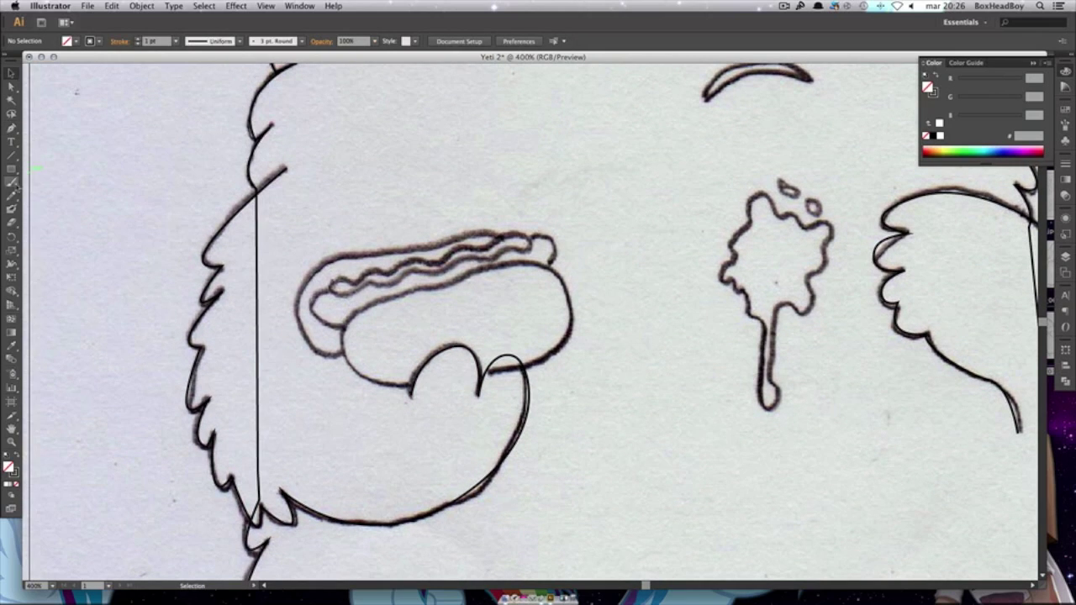
left_click_drag(517, 343, 517, 341)
key("v")
left_click_drag(524, 262, 531, 225)
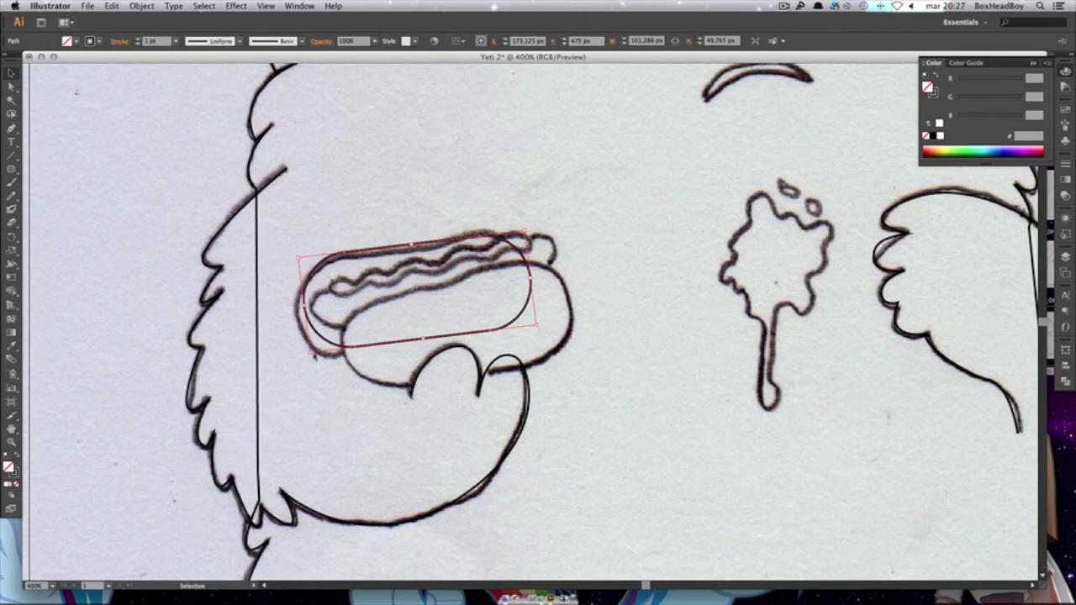
Add rotated rounded rectangles for the bun and sausage, and trace the wavy mustard line.
left_click_drag(11, 169, 51, 178)
left_click_drag(319, 282, 577, 324)
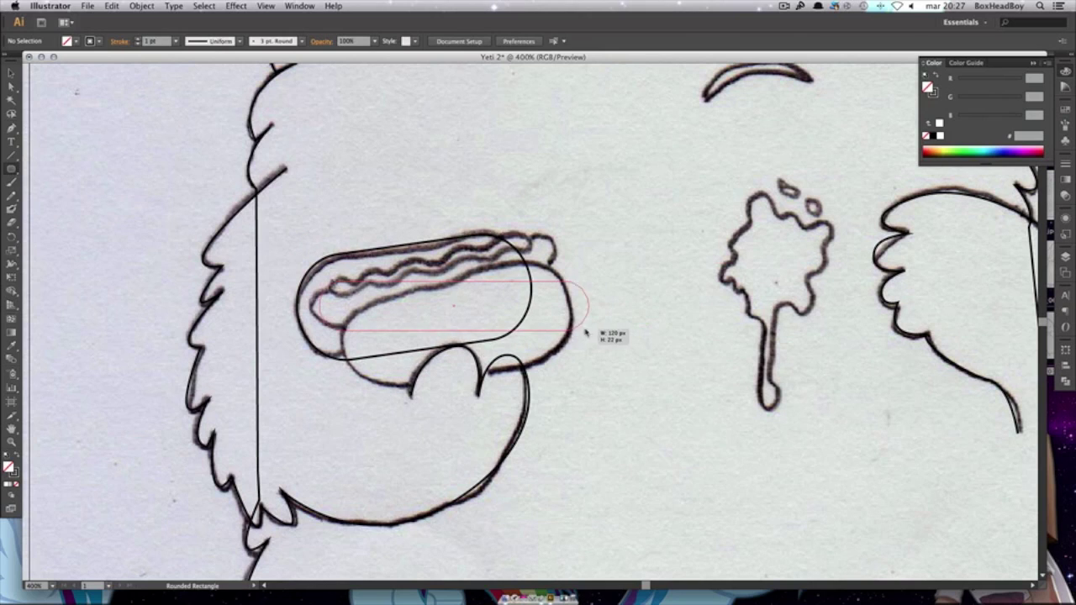
mouse_move(584, 283)
left_mouse_down()
mouse_move(561, 239)
mouse_move(535, 246)
left_mouse_up()
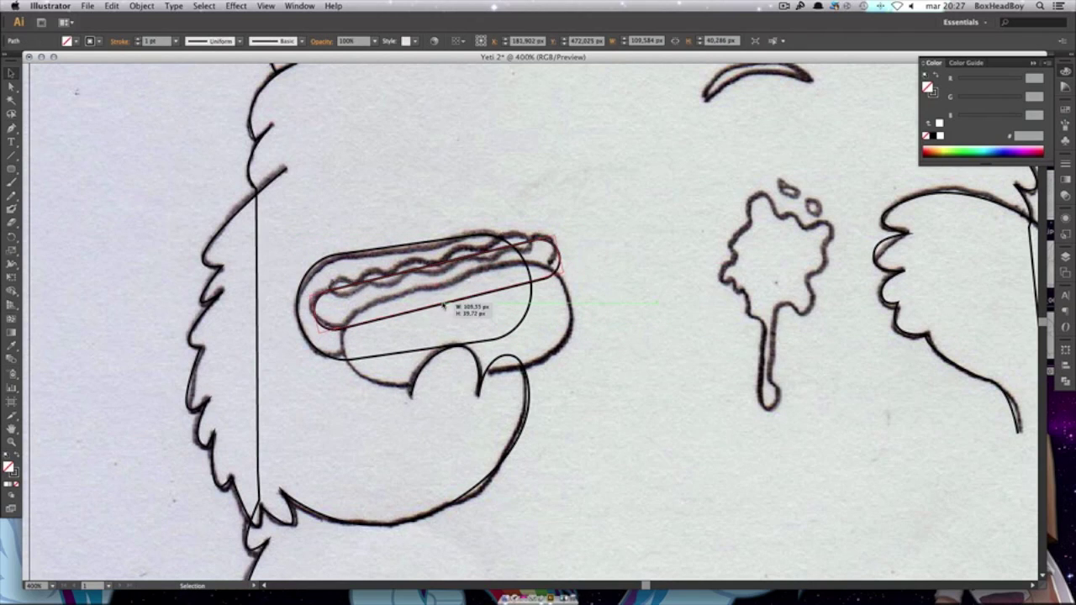
left_click_drag(443, 307, 443, 307)
key("p")
scroll(348, 278, "up", 1)
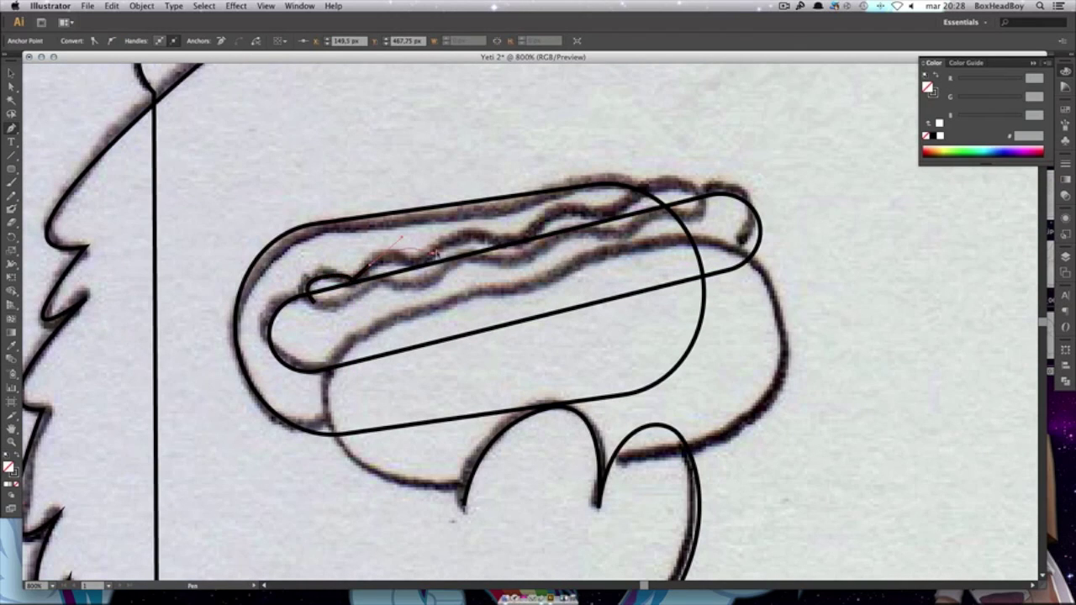
left_click(505, 269, "super")
Fit a duplicated, tilted and shortened rounded rectangle over the sketched lower bun.
key("v")
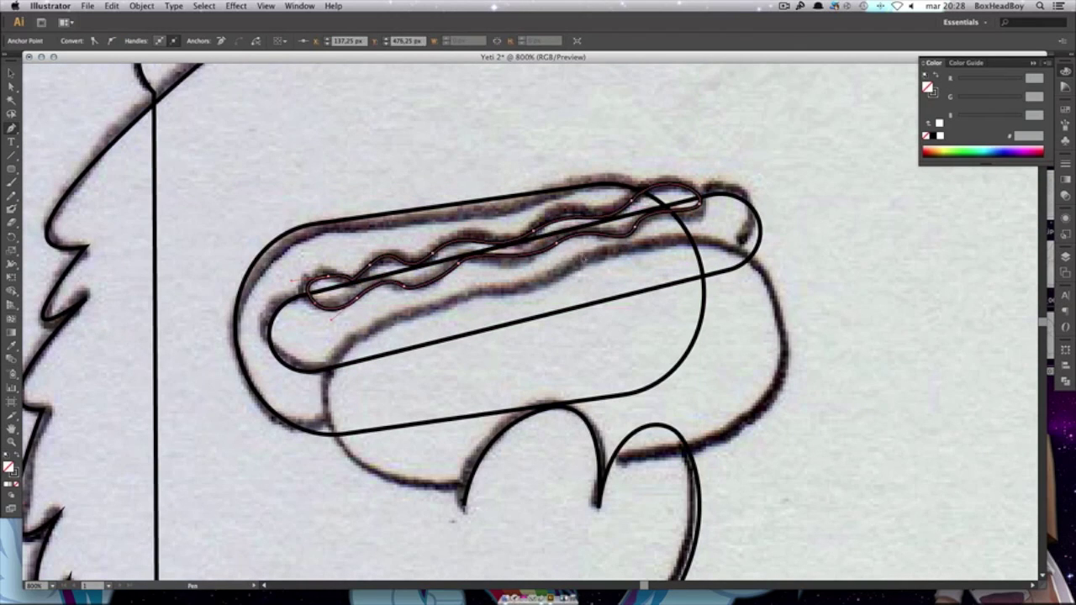
left_click_drag(660, 241, 754, 278)
left_click_drag(776, 239, 781, 216)
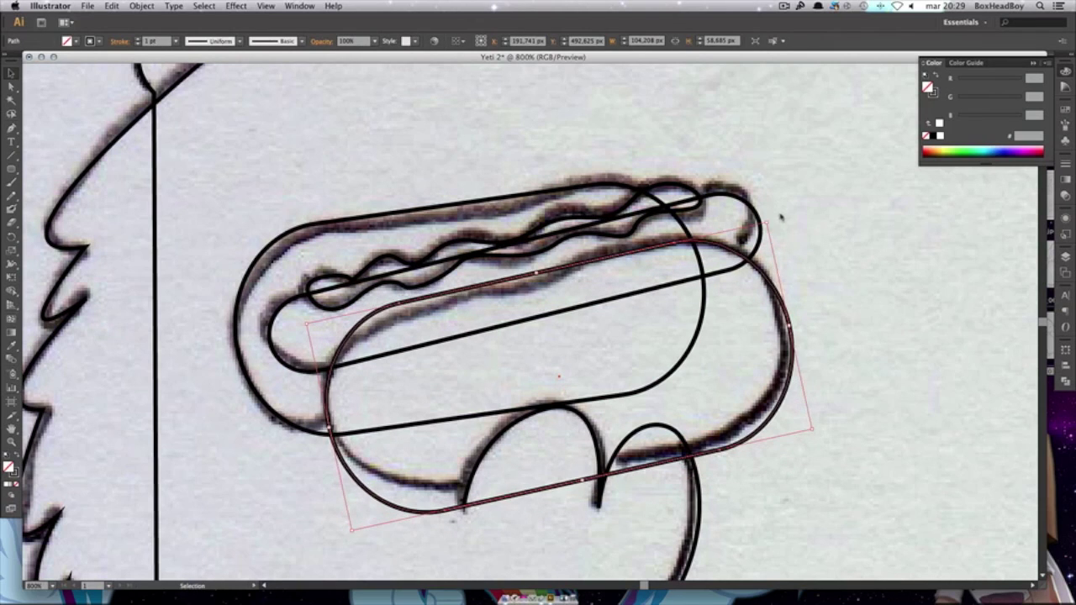
left_click_drag(793, 347, 799, 319)
left_click_drag(582, 493, 585, 473)
key("super+shift+a")
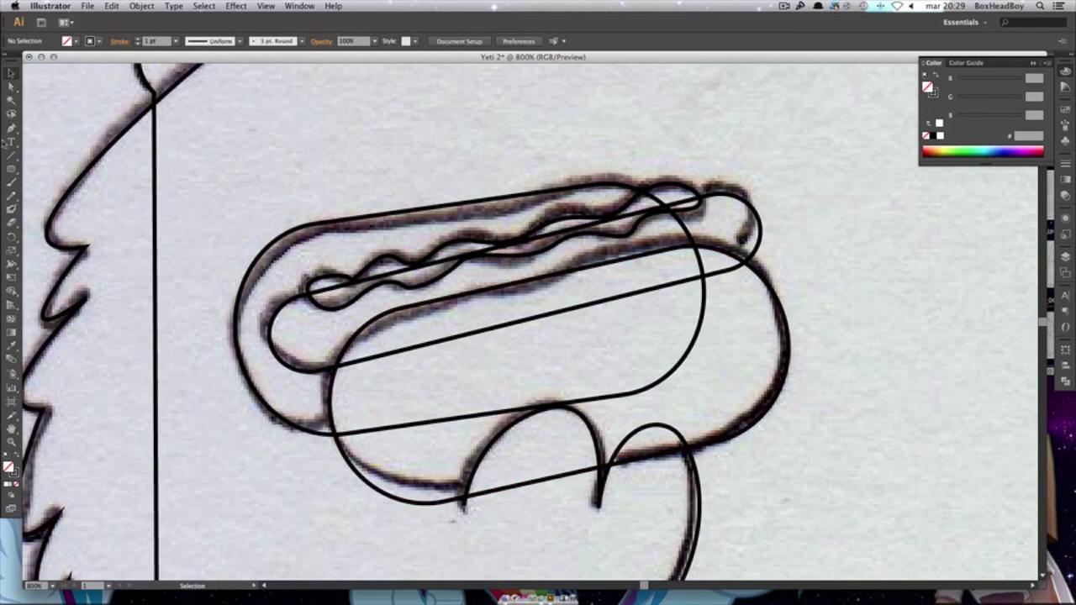
left_click(714, 439)
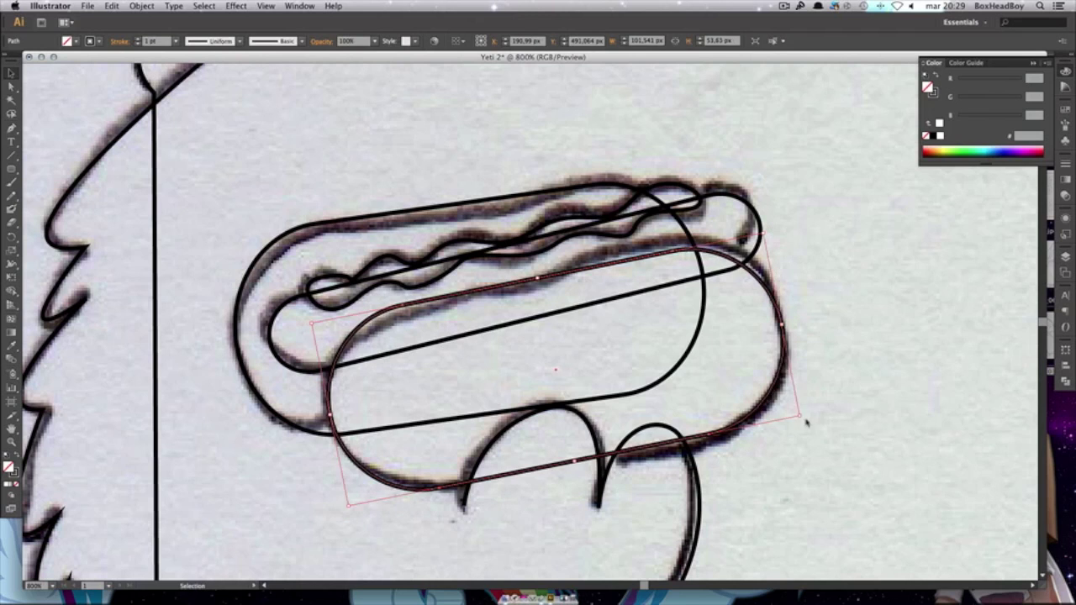
left_click_drag(584, 474, 576, 464)
Trace the thumb arch beneath the bun with a curved Pen path.
key("p")
left_click(459, 507)
left_click_drag(554, 410, 649, 402)
scroll(569, 412, "down", 4)
left_click(595, 343)
Merge the thumb arch and bun into one shape.
key("v")
left_click(743, 268, "shift")
key("shift+m")
left_click_drag(529, 293, 504, 312)
scroll(795, 292, "down", 3)
scroll(730, 257, "up", 3)
Fill the mustard yellow, the sausage pink and the bun peach.
double_click(9, 466)
left_click(908, 196)
double_click(13, 471)
left_click(908, 196)
left_click(446, 269)
double_click(12, 471)
left_click(801, 324)
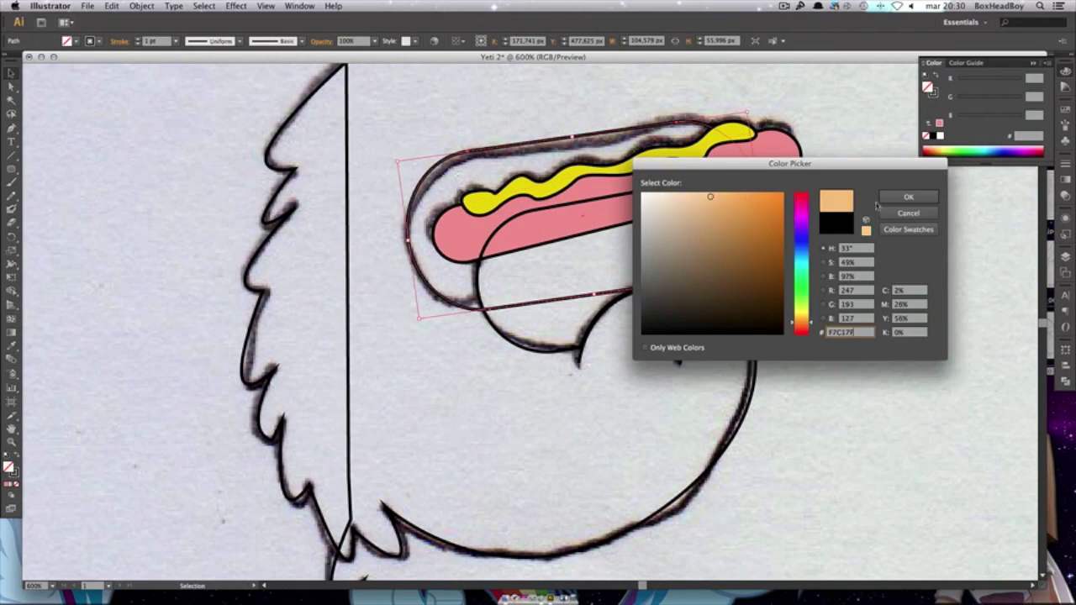
left_click(908, 196)
Trace a closed outline around the mustard splat and its drip on the chest.
key("v")
scroll(437, 269, "down", 3)
scroll(871, 432, "down", 2)
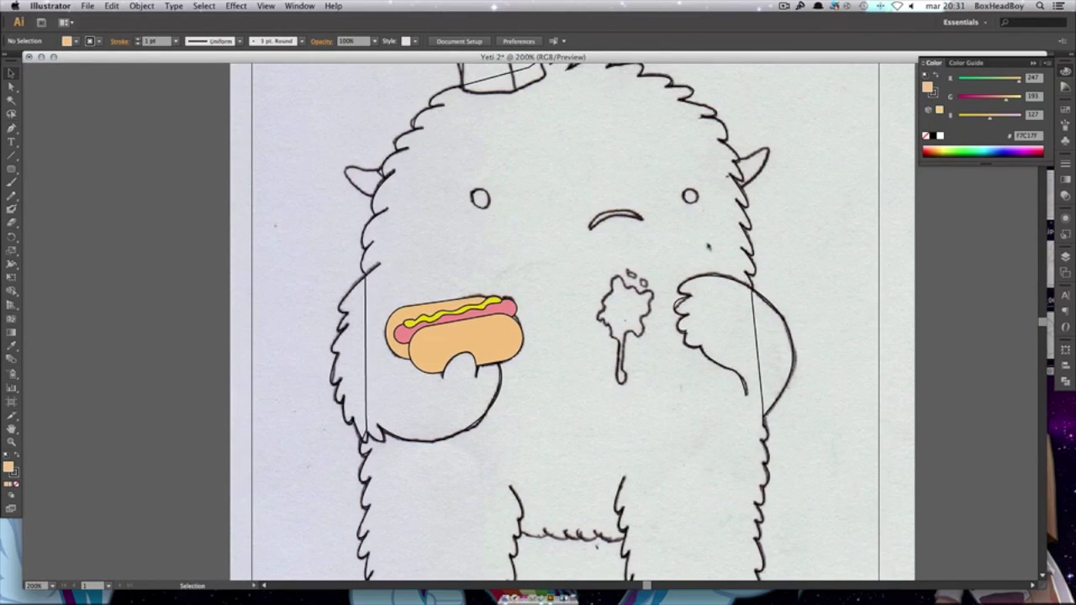
scroll(657, 210, "up", 2)
scroll(656, 210, "up", 2)
key("p")
left_click(570, 261)
left_click_drag(622, 288, 657, 310)
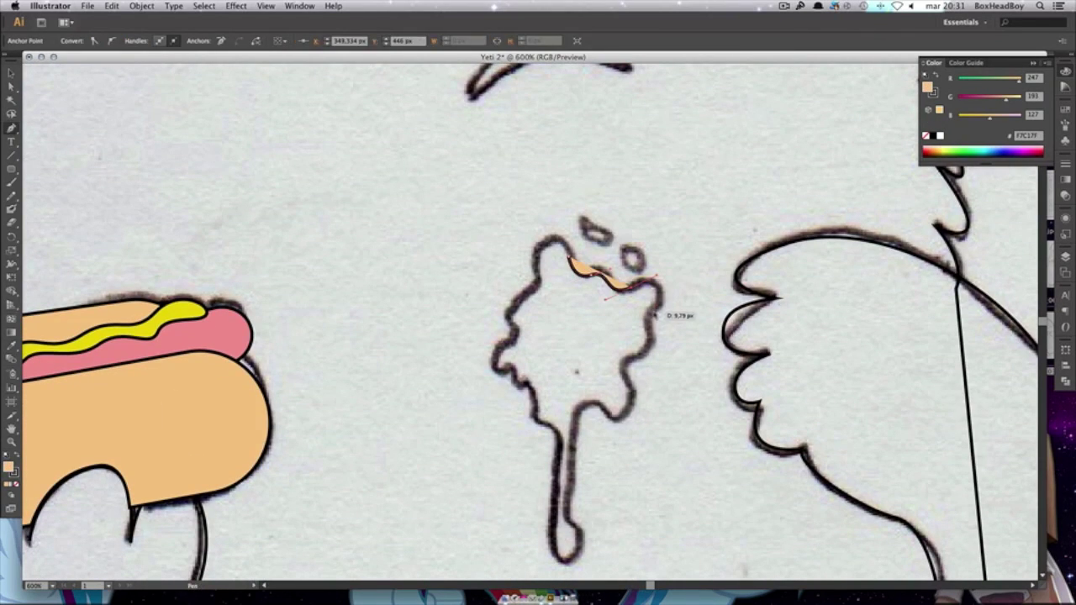
left_click_drag(597, 404, 572, 372)
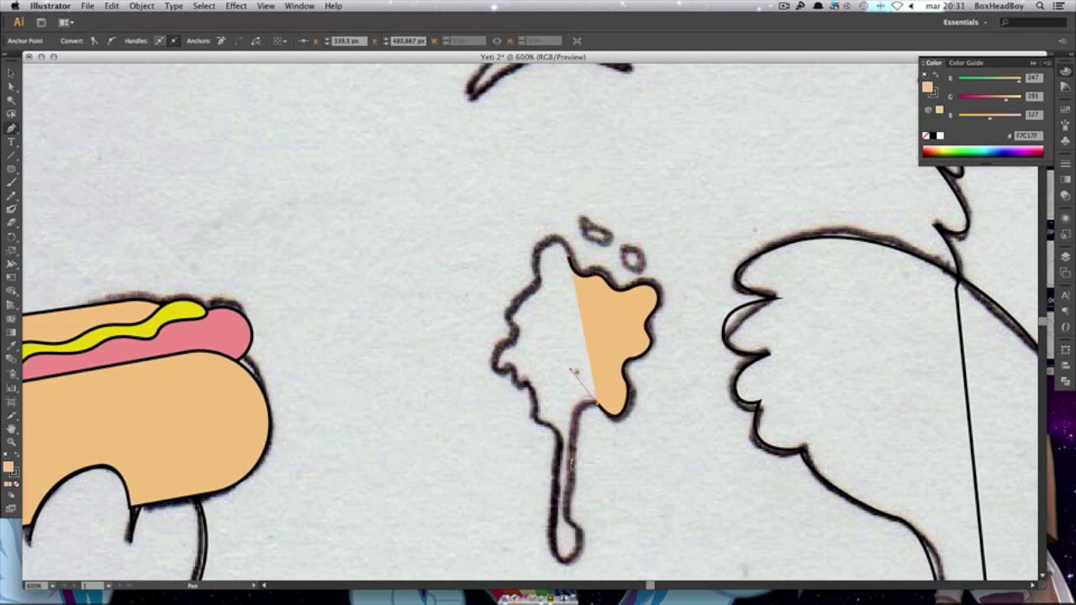
left_click_drag(577, 525, 544, 424)
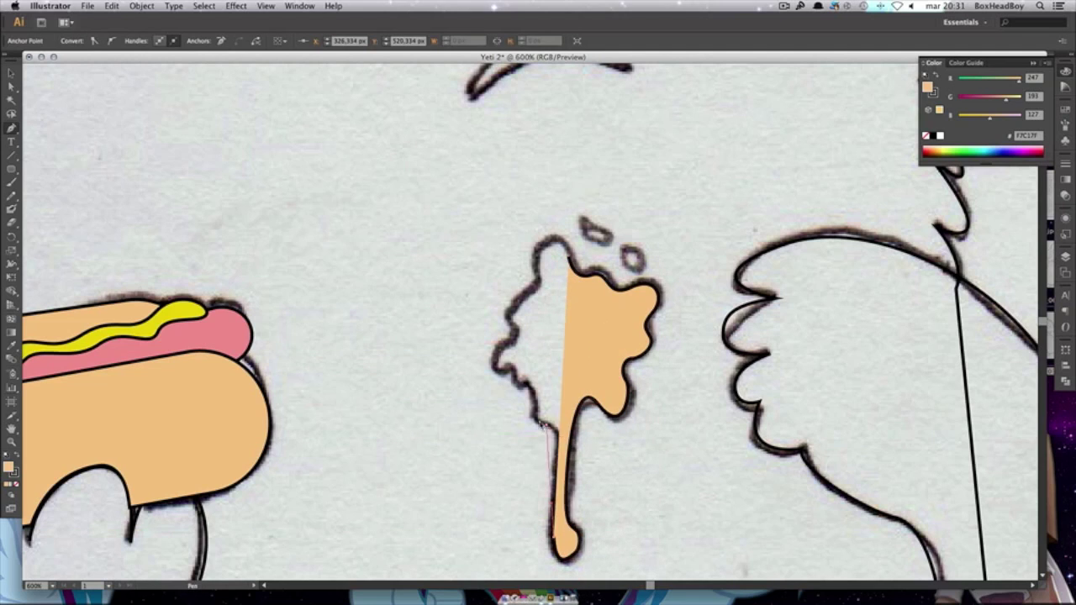
mouse_move(531, 382)
left_mouse_down()
mouse_move(518, 356)
mouse_move(559, 300)
left_mouse_up()
left_click(546, 252)
Fill the splat yellow, add circle droplets, and place a circle over the right eye.
key("v")
key("i")
left_click(110, 341)
left_click_drag(11, 169, 38, 192)
left_click_drag(599, 238, 593, 232)
key("a")
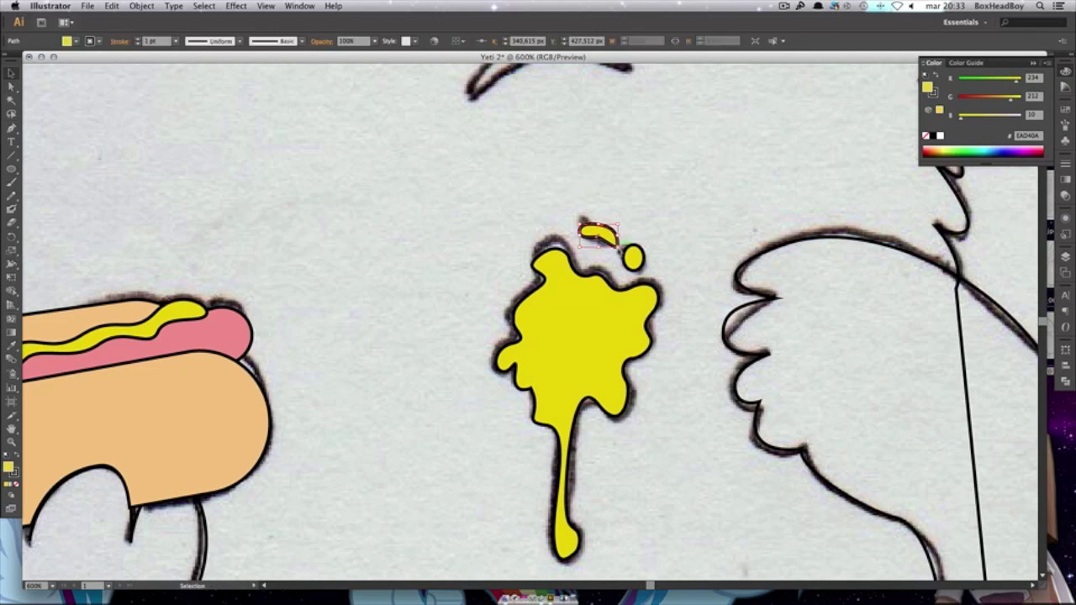
key("ctrl+minus")
left_click_drag(678, 360, 755, 174)
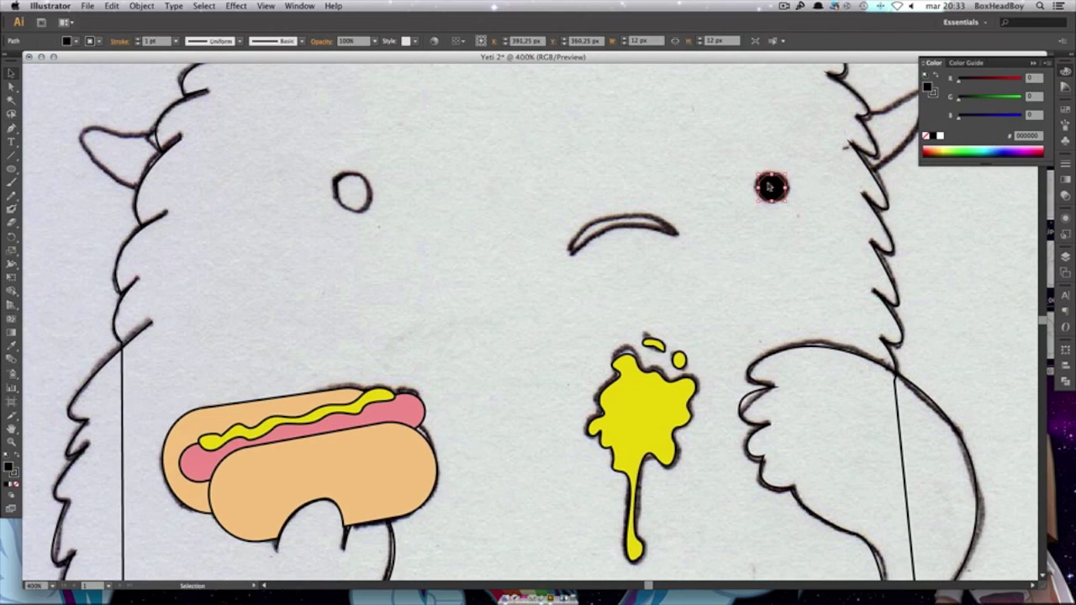
Trace the frowning mouth along the sketch as a black path.
left_click(678, 234)
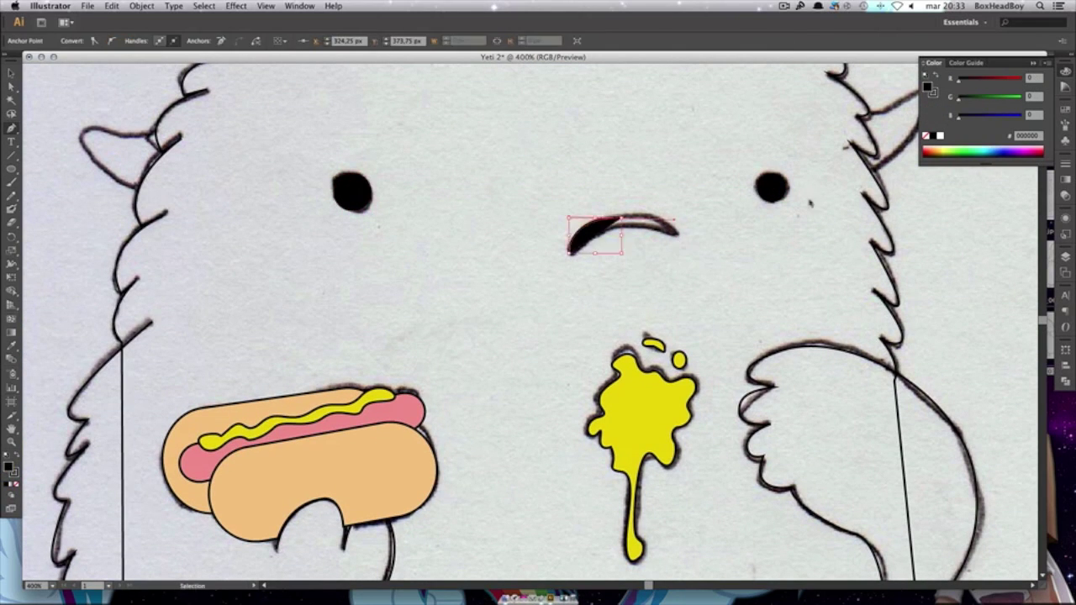
left_click_drag(642, 211, 620, 229)
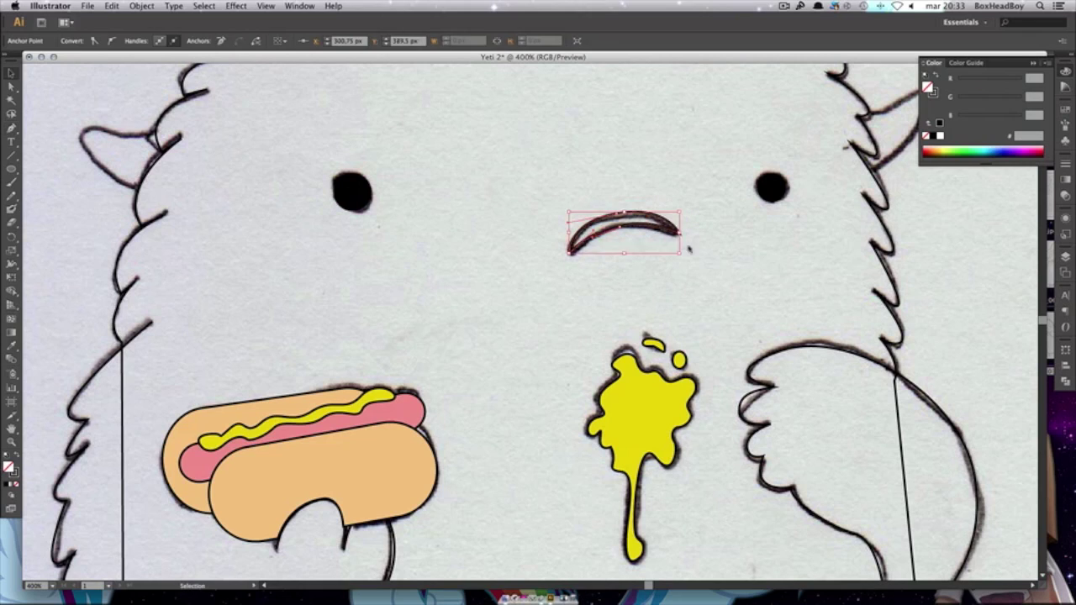
key("v")
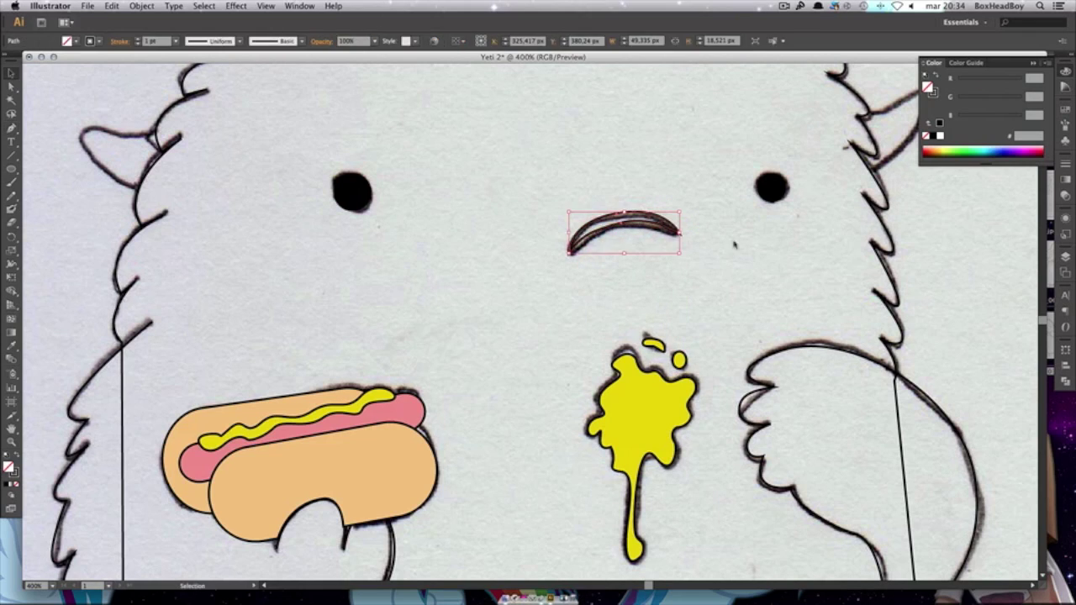
key("ctrl+plus")
key("ctrl+plus")
key("ctrl+minus")
key("ctrl+minus")
key("ctrl+minus")
key("ctrl+shift+a")
scroll(690, 233, "up", 2)
key("ctrl+minus")
key("ctrl+plus")
Draw the hat's front and right faces and fill them dark grey.
key("p")
left_click(468, 154)
left_click(548, 157)
left_click(478, 233)
left_click(468, 153)
key("v")
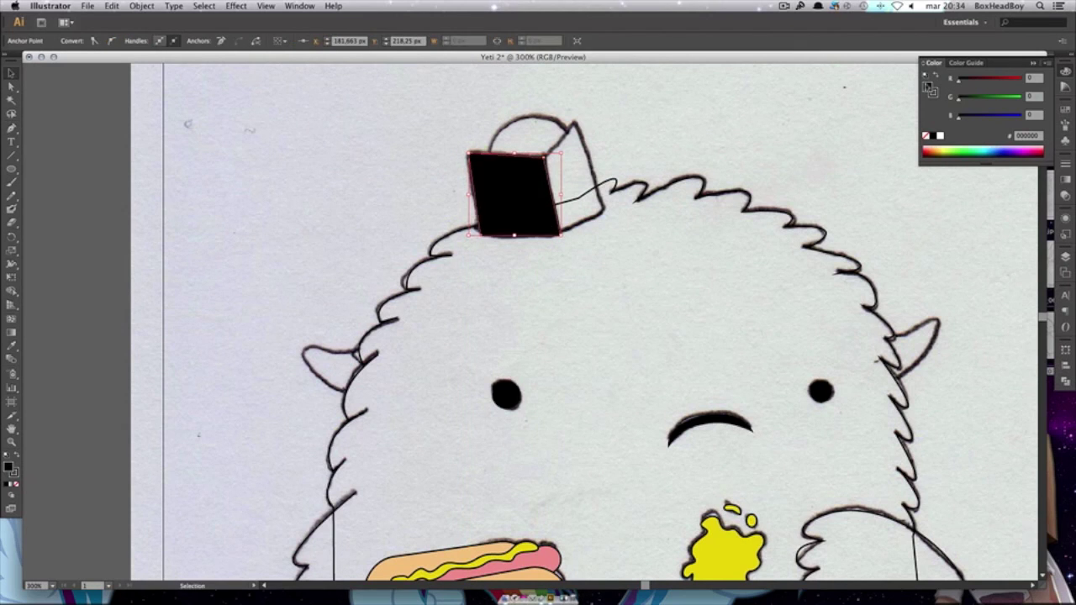
left_click(561, 234)
left_click(547, 157)
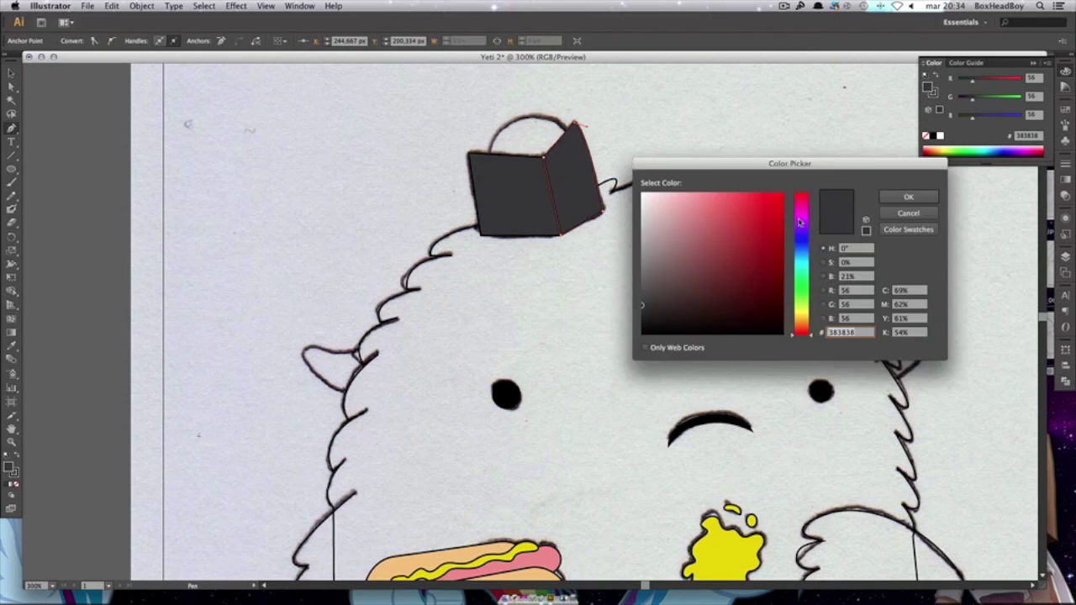
Draw a grey ellipse dome on the hat and send it behind the hat faces.
key("b")
left_click_drag(491, 118, 572, 199)
right_click(493, 65)
left_click(709, 341)
key("super+minus")
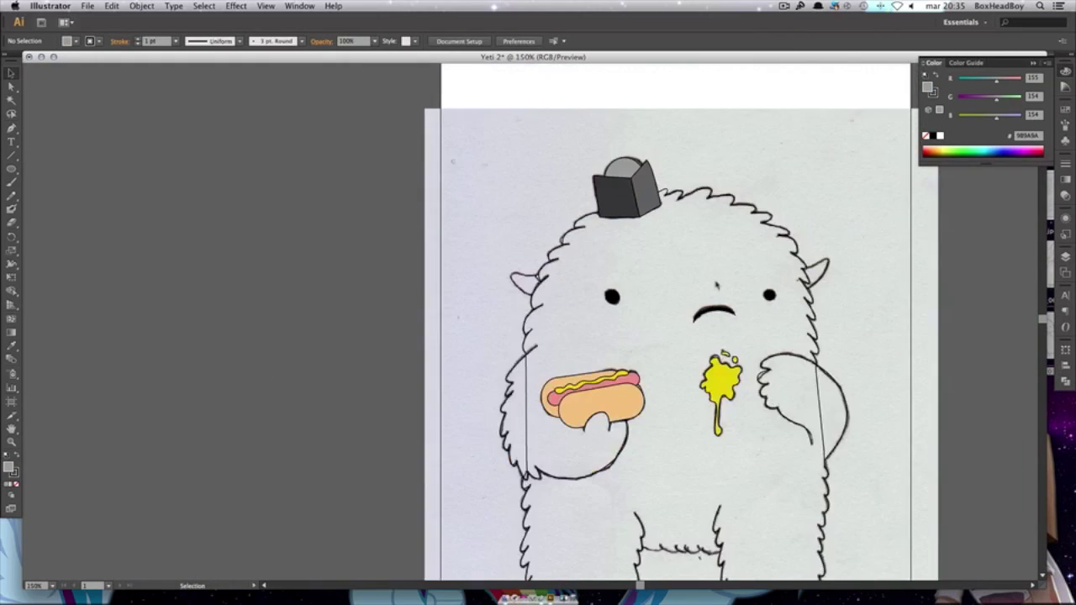
double_click(927, 86)
Fill the yeti body pale yellow and select it to thicken its outline.
left_click(689, 199)
left_click_drag(801, 322, 801, 311)
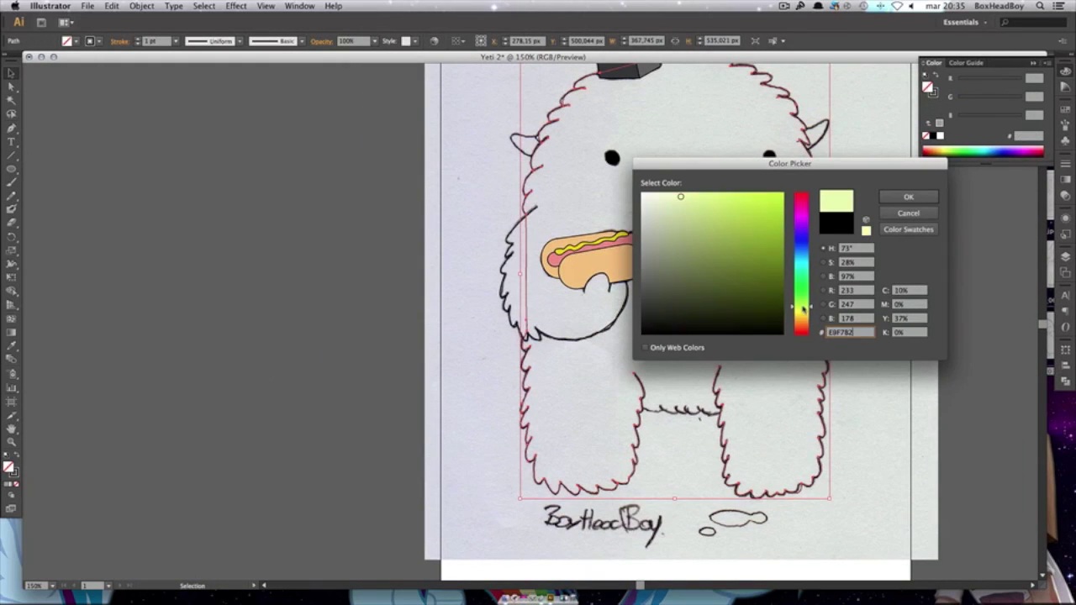
left_click(908, 197)
left_click(502, 290)
left_click(845, 252)
scroll(649, 101, "up", 2)
left_click(648, 101)
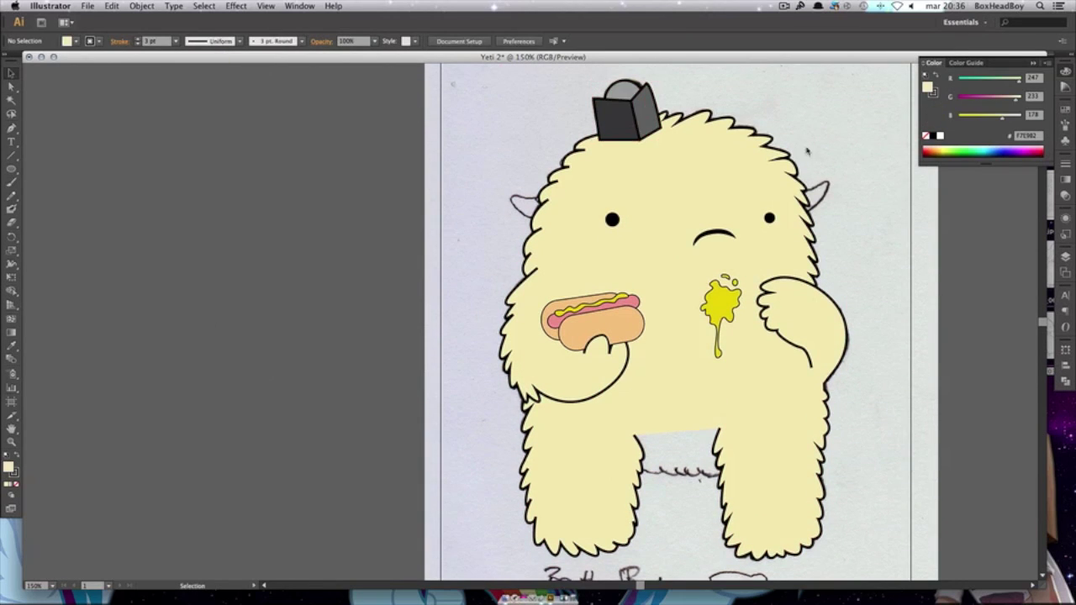
scroll(588, 252, "up", 1)
left_click(534, 416)
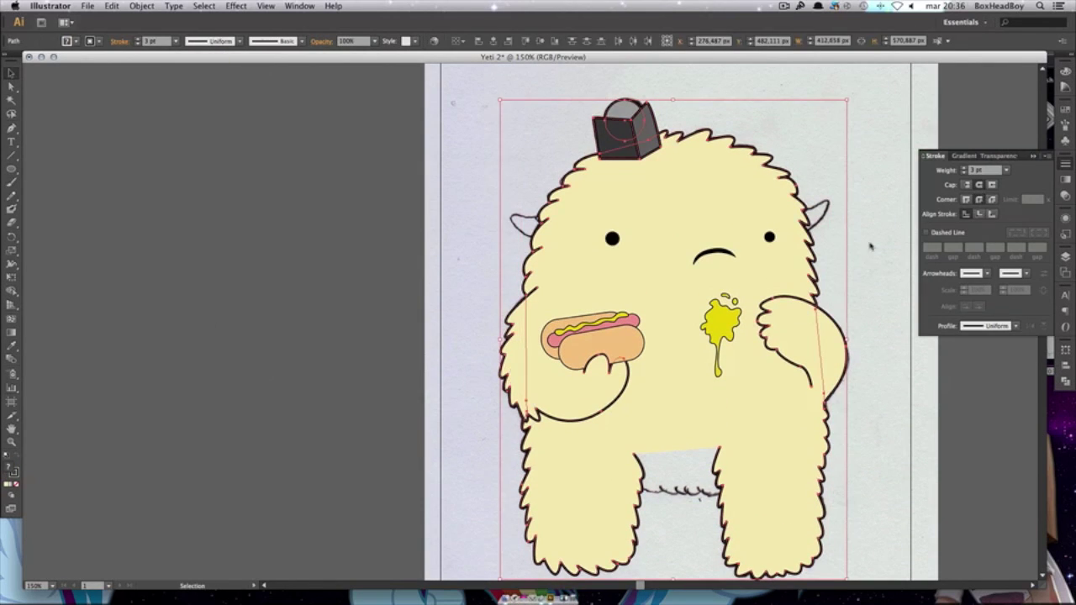
scroll(870, 246, "down", 2)
Trace a fur shape between the legs with the Pen and send it behind the body.
key("p")
scroll(630, 441, "up", 2)
left_click(584, 382)
left_click(649, 431)
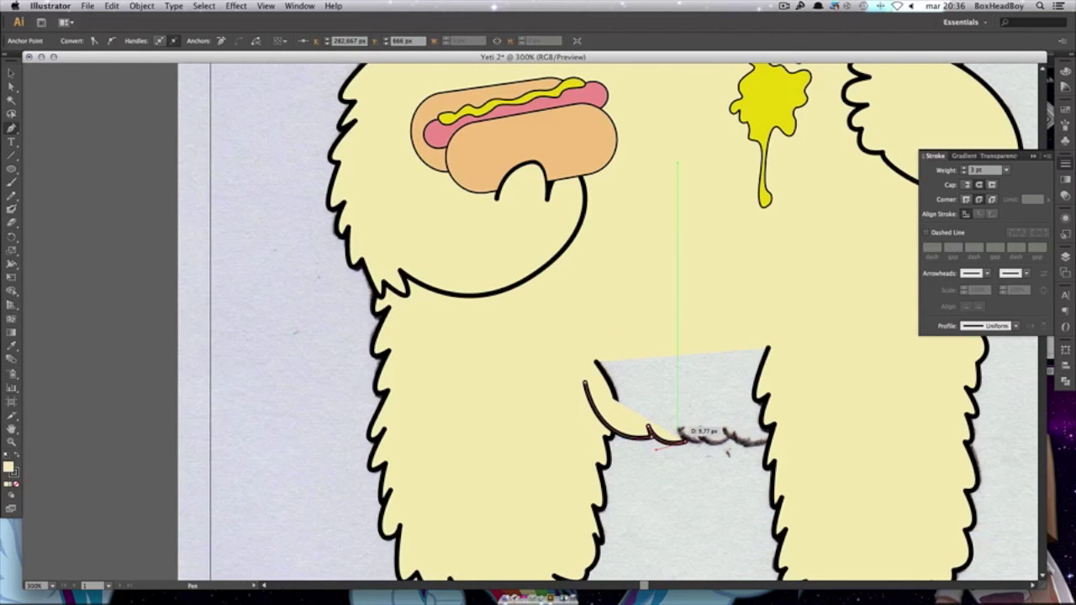
left_click(832, 345)
left_click(744, 248)
left_click(575, 269)
left_click(584, 382)
right_click(684, 360)
left_click(598, 302)
Change the mustard splat's outline weight and add a white highlight ellipse on the left eye.
left_click(174, 40)
left_click(759, 319)
key("ctrl+equal")
key("ctrl+equal")
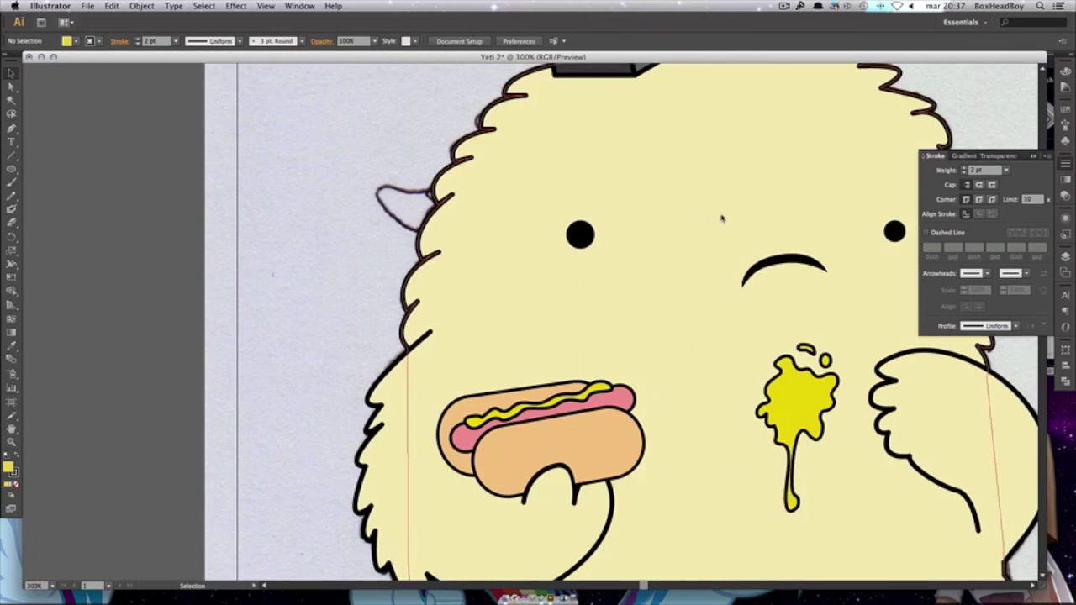
mouse_move(300, 178)
left_mouse_down()
mouse_move(300, 168)
mouse_move(579, 233)
mouse_move(543, 212)
left_mouse_up()
double_click(8, 467)
left_click(640, 195)
left_click(903, 197)
key("ctrl+equal")
key("ctrl+equal")
key("ctrl+equal")
scroll(554, 219, "right", 5)
key("ctrl+minus")
key("ctrl+minus")
key("ctrl+minus")
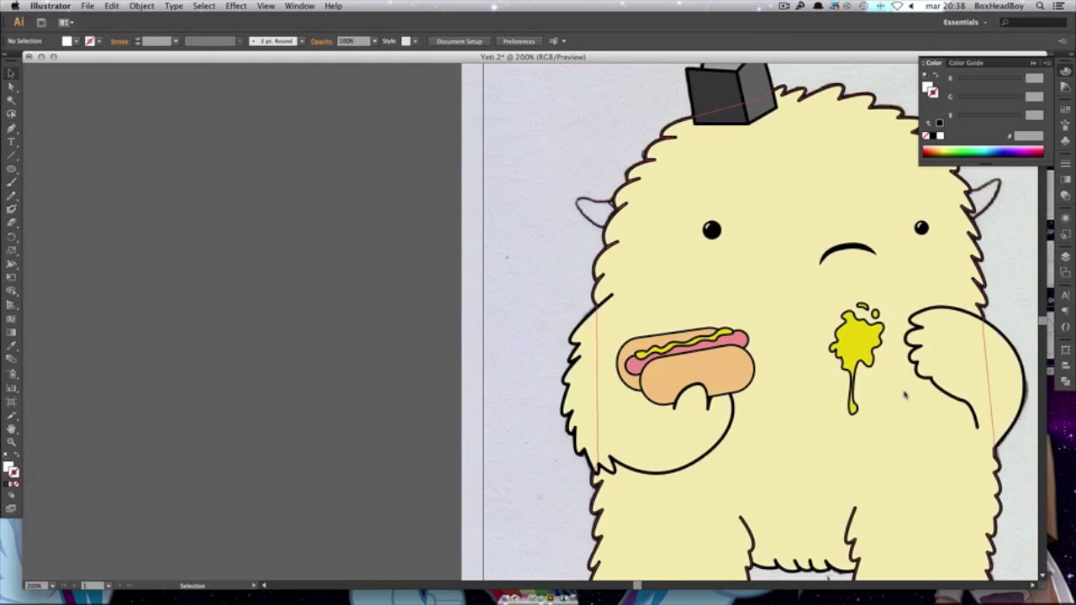
scroll(588, 336, "right", 1)
Draw a horn behind the body, fill it light blue 9BB8C9, and reflect a copy for the left horn.
key("p")
right_click(721, 211)
left_click(849, 389)
key("v")
double_click(927, 86)
left_click(673, 222)
left_click(907, 196)
right_click(349, 201)
left_click(483, 384)
left_click(787, 199)
scroll(788, 199, "down", 5)
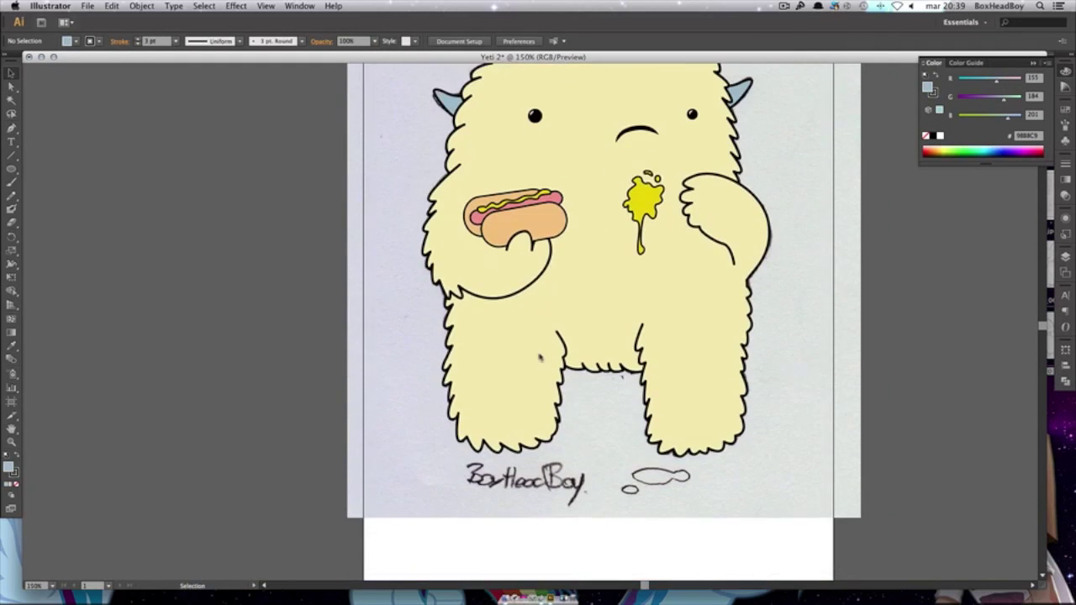
Draw yellow ellipses over the mustard drops by the signature.
key("l")
key("ctrl+plus")
left_click_drag(588, 448, 626, 466)
scroll(607, 336, "down", 2)
mouse_move(612, 416)
left_mouse_down()
mouse_move(690, 447)
mouse_move(724, 441)
left_mouse_up()
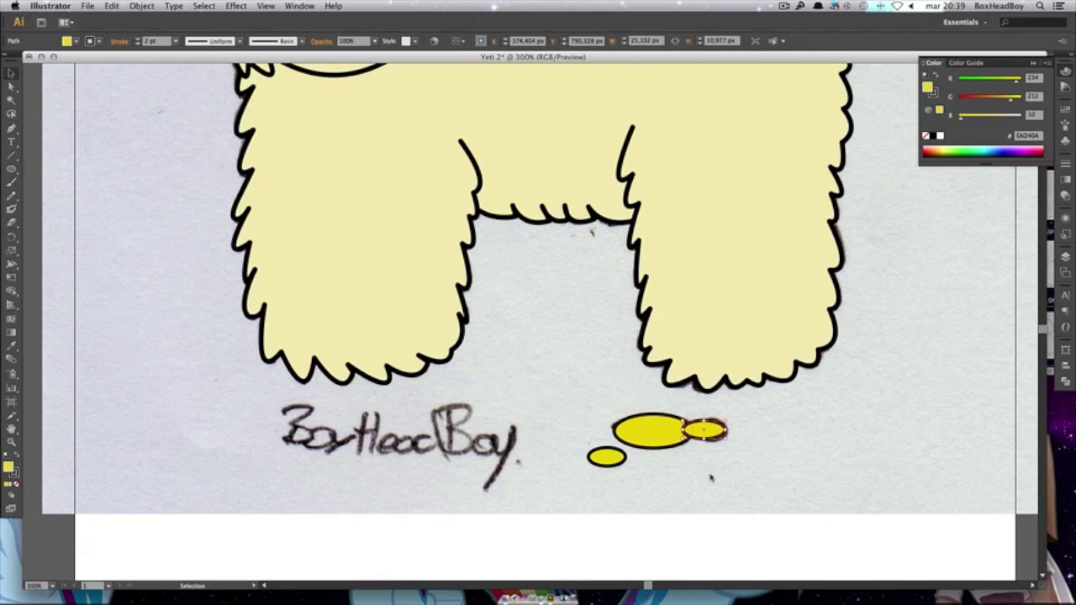
key("ctrl+minus")
key("ctrl+minus")
Add a #777777 grey ellipse shadow under the feet, sent behind the yeti.
left_click_drag(463, 437, 820, 485)
double_click(9, 467)
type("777777")
key("Return")
left_click_drag(616, 459, 616, 456)
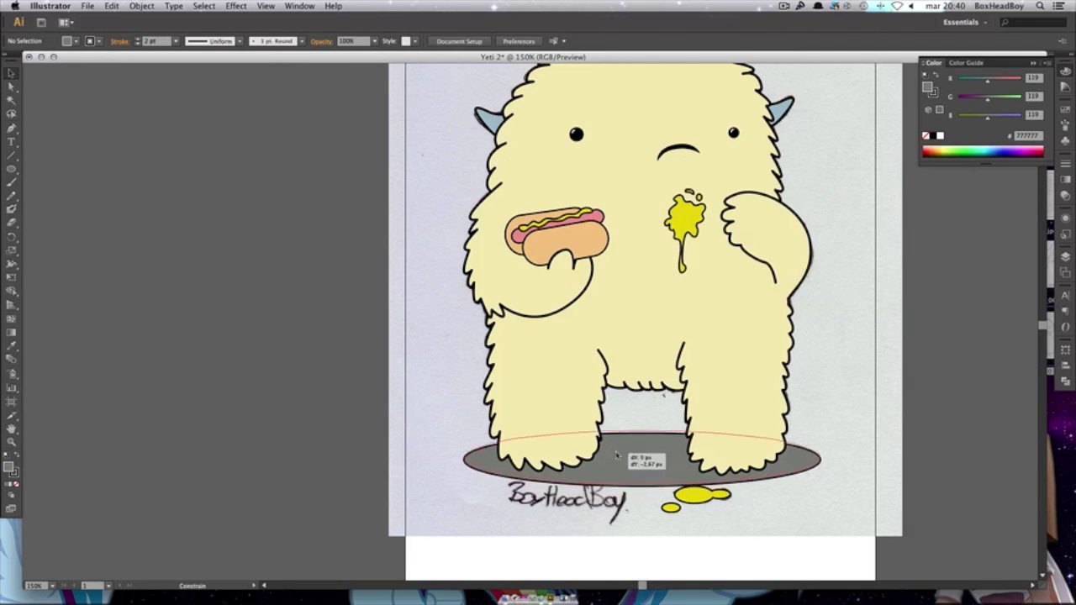
key("F7")
key("ctrl+minus")
key("ctrl+minus")
Type 'BoxHeadBoy' below the yeti and enlarge it across the page.
key("ctrl+a")
key("ctrl+1")
left_click(576, 496)
type("BoxHeadBoy")
left_click_drag(608, 495, 697, 504)
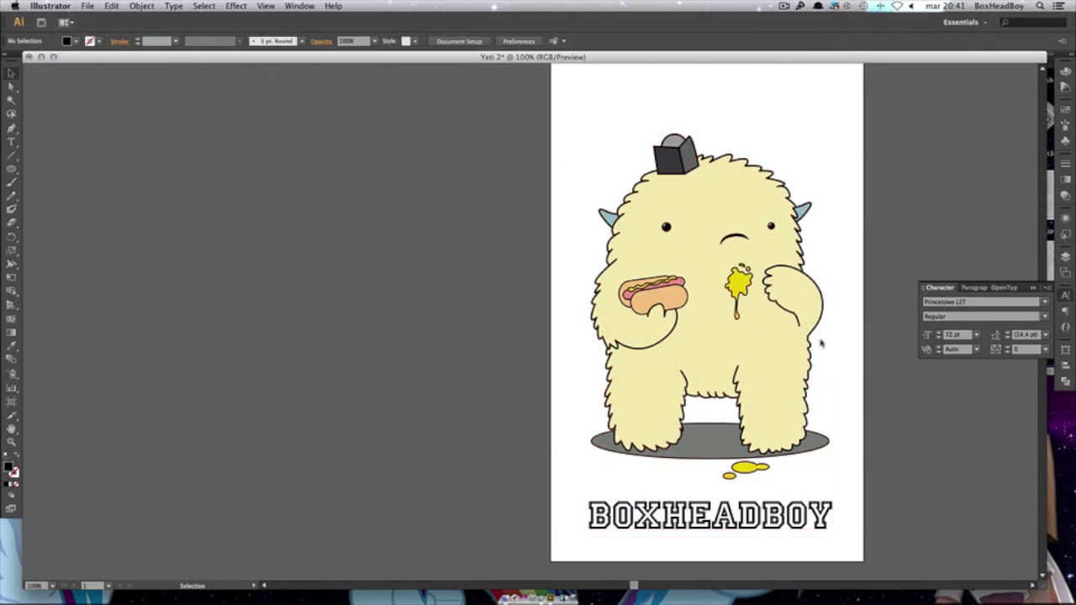
Type 'YETI' above the yeti, select it, and open the font list for Princetown LET.
scroll(821, 342, "up", 2)
key("t")
left_click(592, 106)
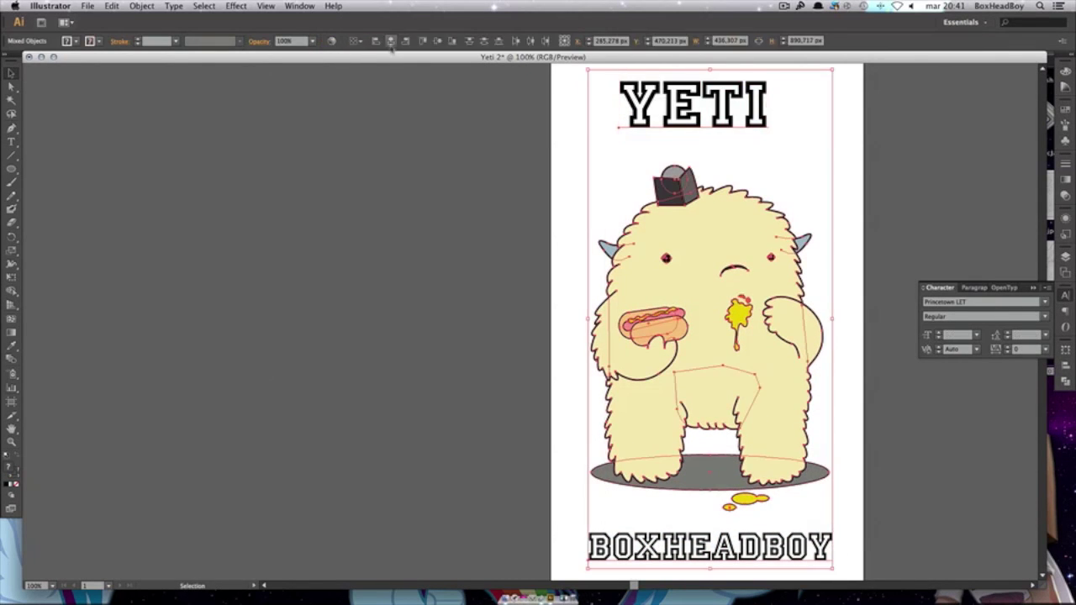
left_click(693, 105)
left_click(983, 301)
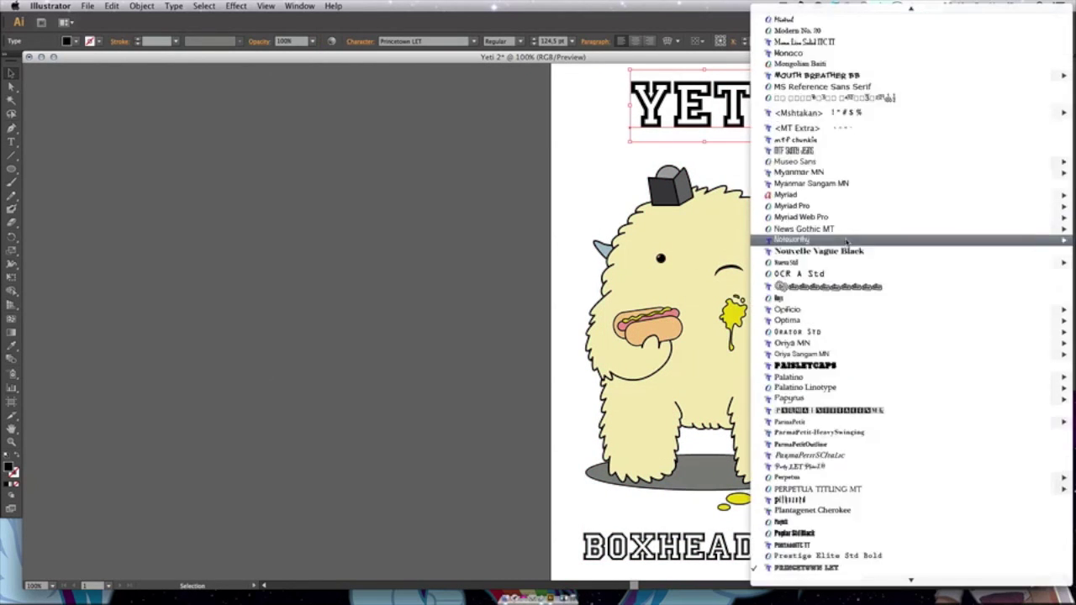